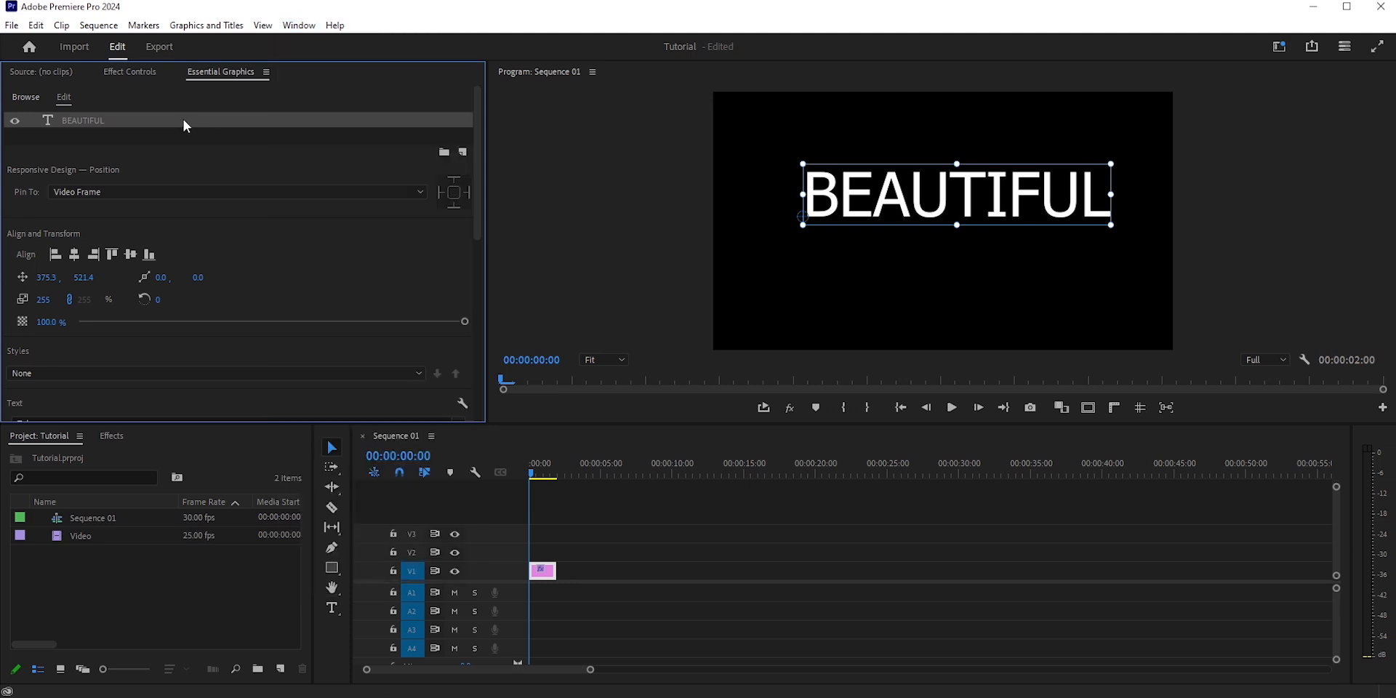
- Set the BEAUTIFUL text's font to Basement Grotesque Black and move the word so it fits inside the frame
{"action": "left_click_drag", "start_coordinate": [479, 146], "coordinate": [478, 194]}
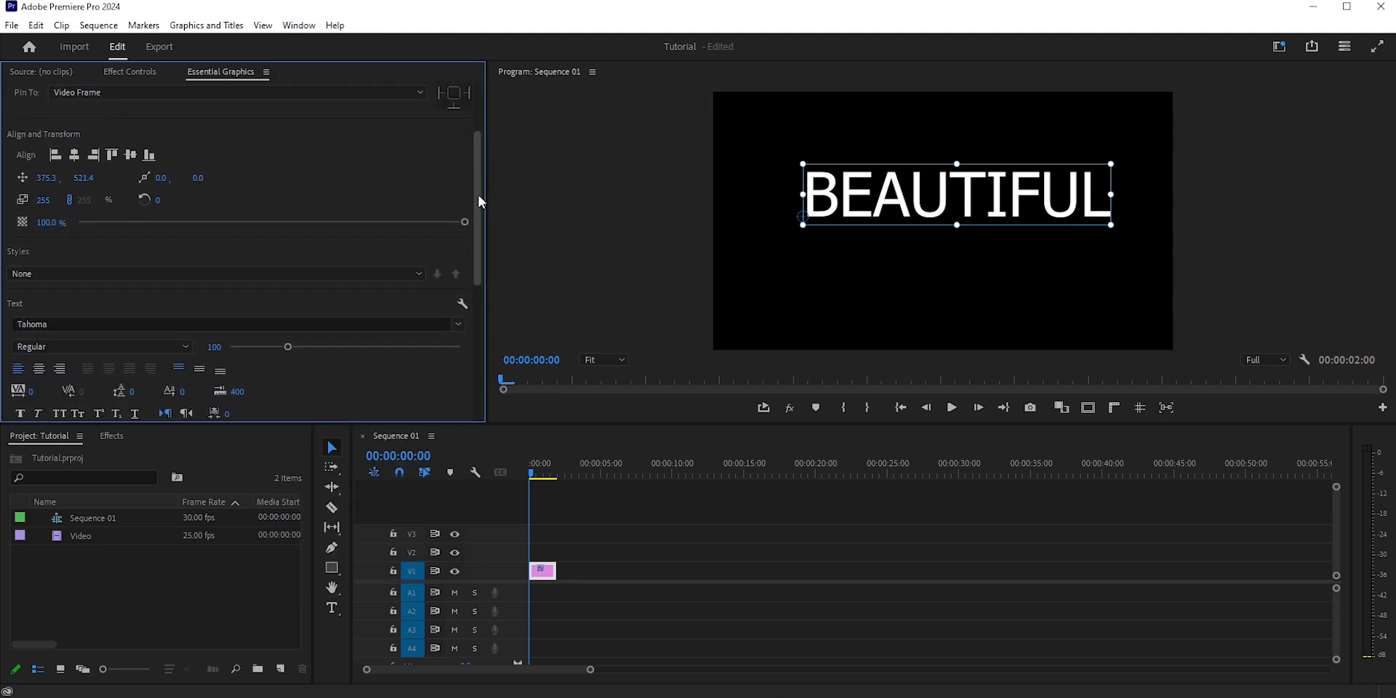
{"action": "left_click", "coordinate": [211, 325]}
{"action": "type", "text": "base"}
{"action": "left_click", "coordinate": [135, 365]}
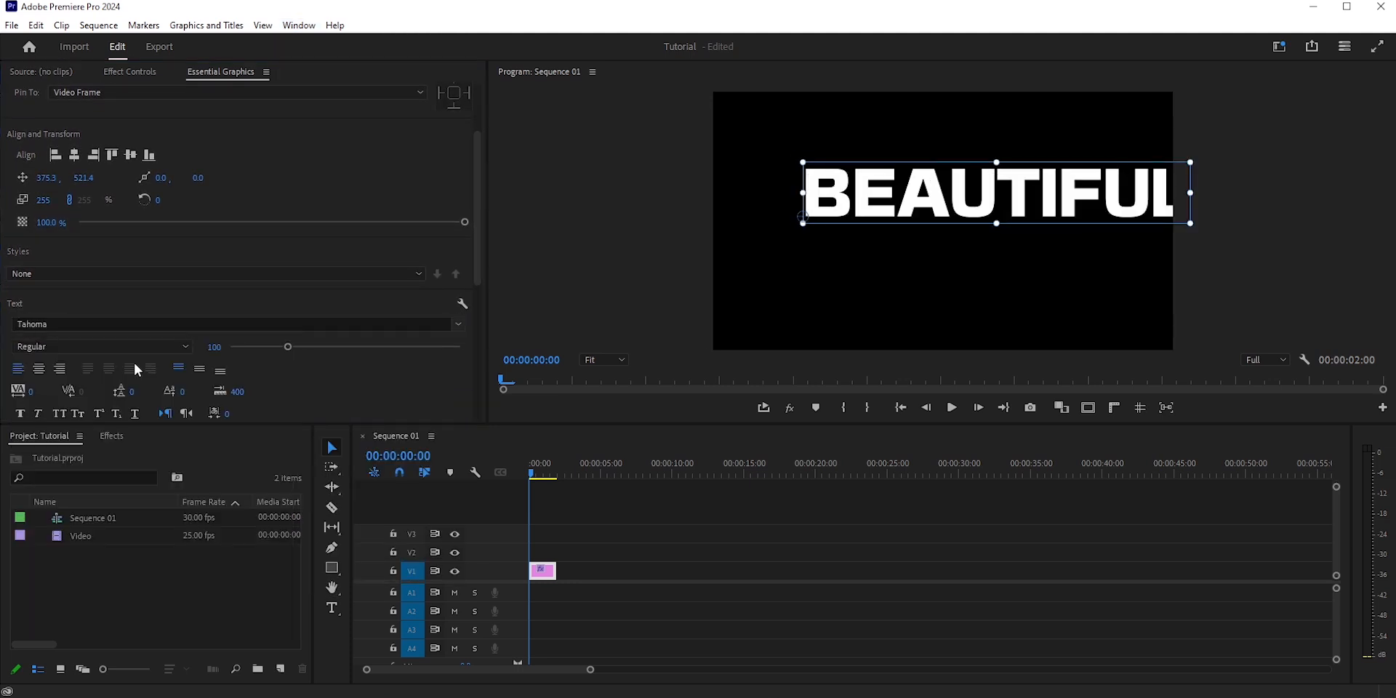
{"action": "left_click_drag", "start_coordinate": [880, 200], "coordinate": [820, 213]}
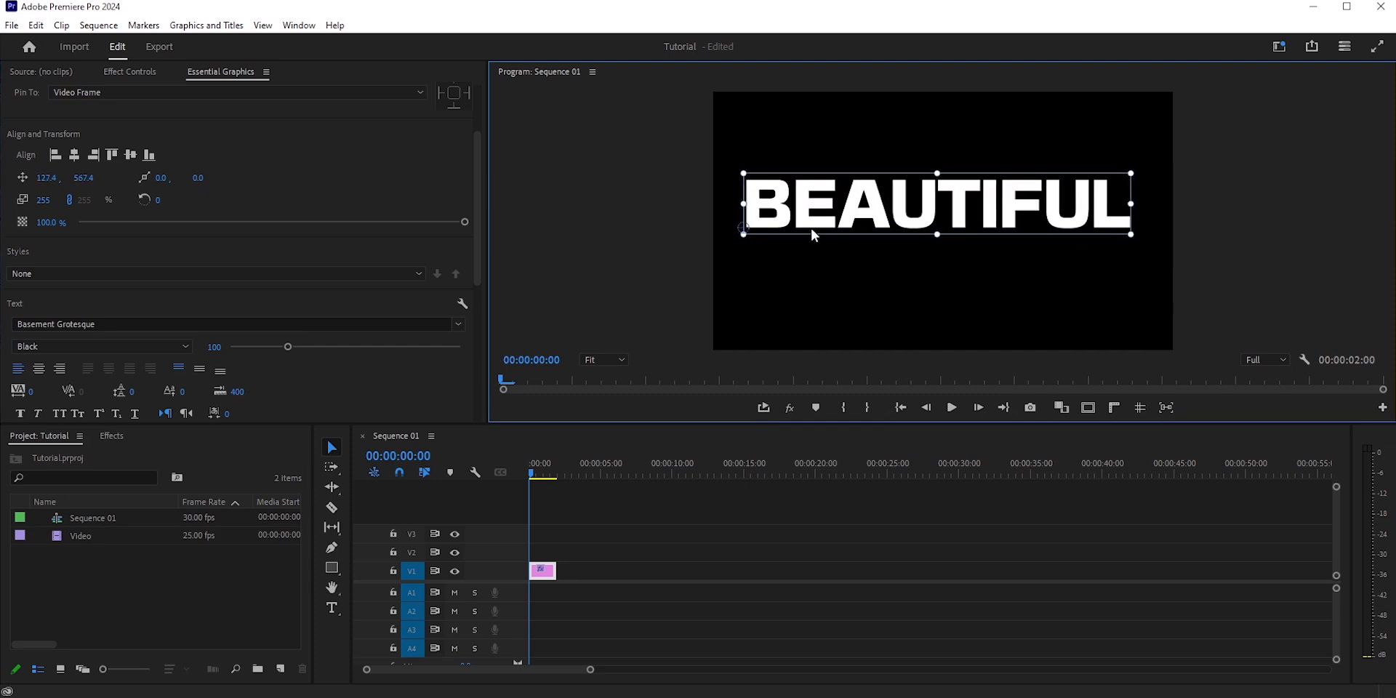
- Break the word BEAUTIFUL into three lines, BEA, UTI and FUL, and reposition the text block inside the frame
{"action": "double_click", "coordinate": [890, 204]}
{"action": "left_click", "coordinate": [890, 203]}
{"action": "key", "text": "Return"}
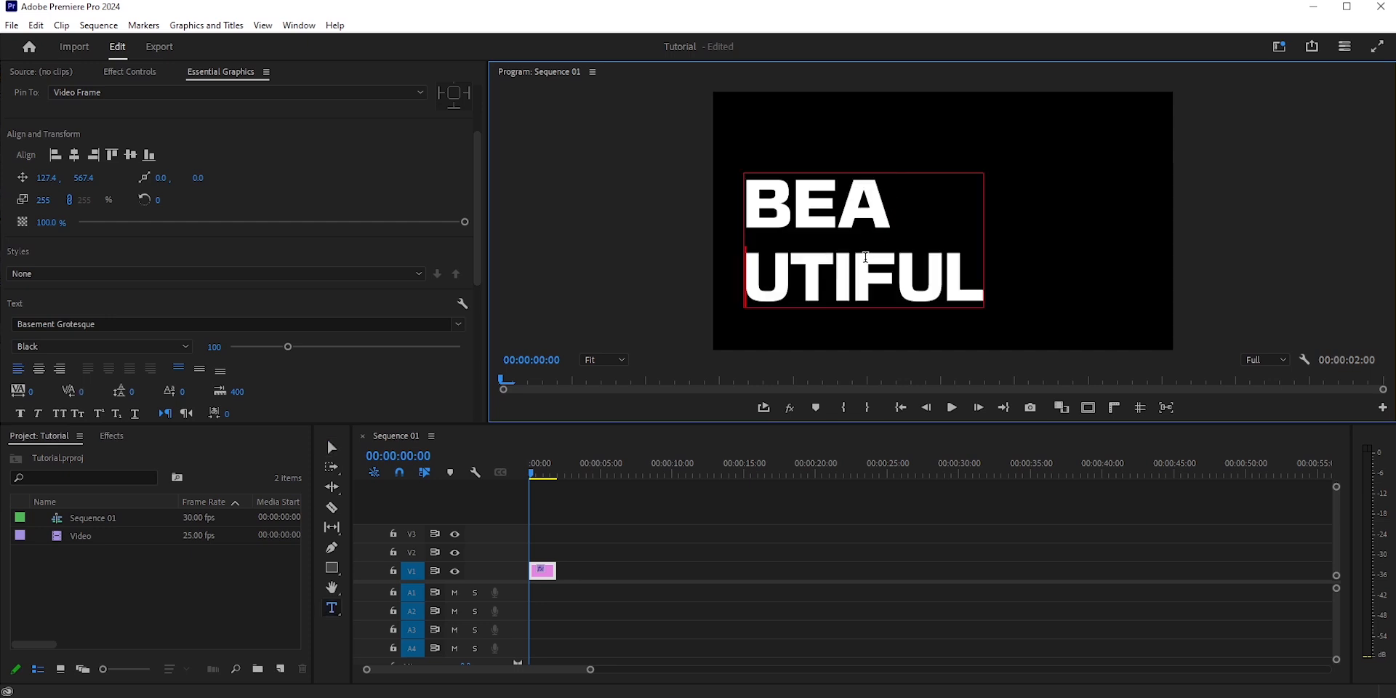
{"action": "left_click", "coordinate": [855, 267]}
{"action": "key", "text": "Return"}
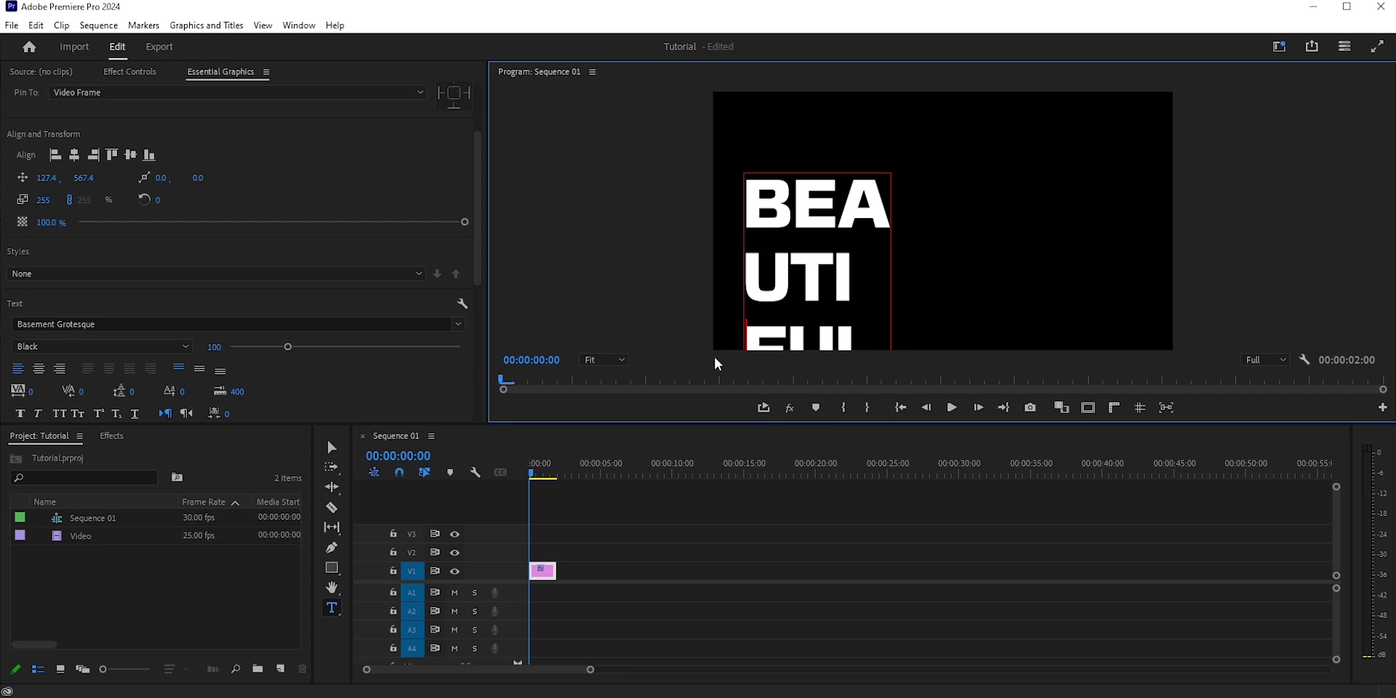
{"action": "left_click", "coordinate": [330, 448]}
{"action": "left_click_drag", "start_coordinate": [803, 297], "coordinate": [893, 236]}
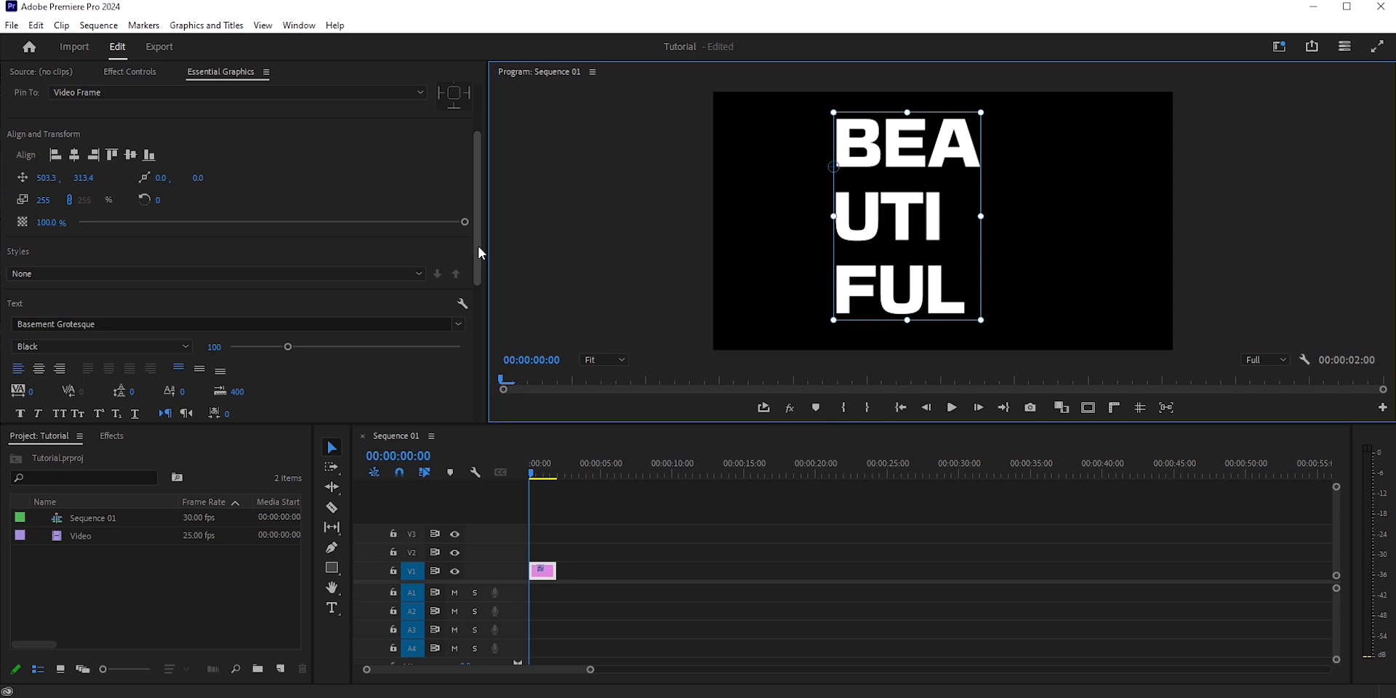
- Tighten the text's leading to -23 and center-align its three lines
{"action": "left_click_drag", "start_coordinate": [480, 253], "coordinate": [480, 290]}
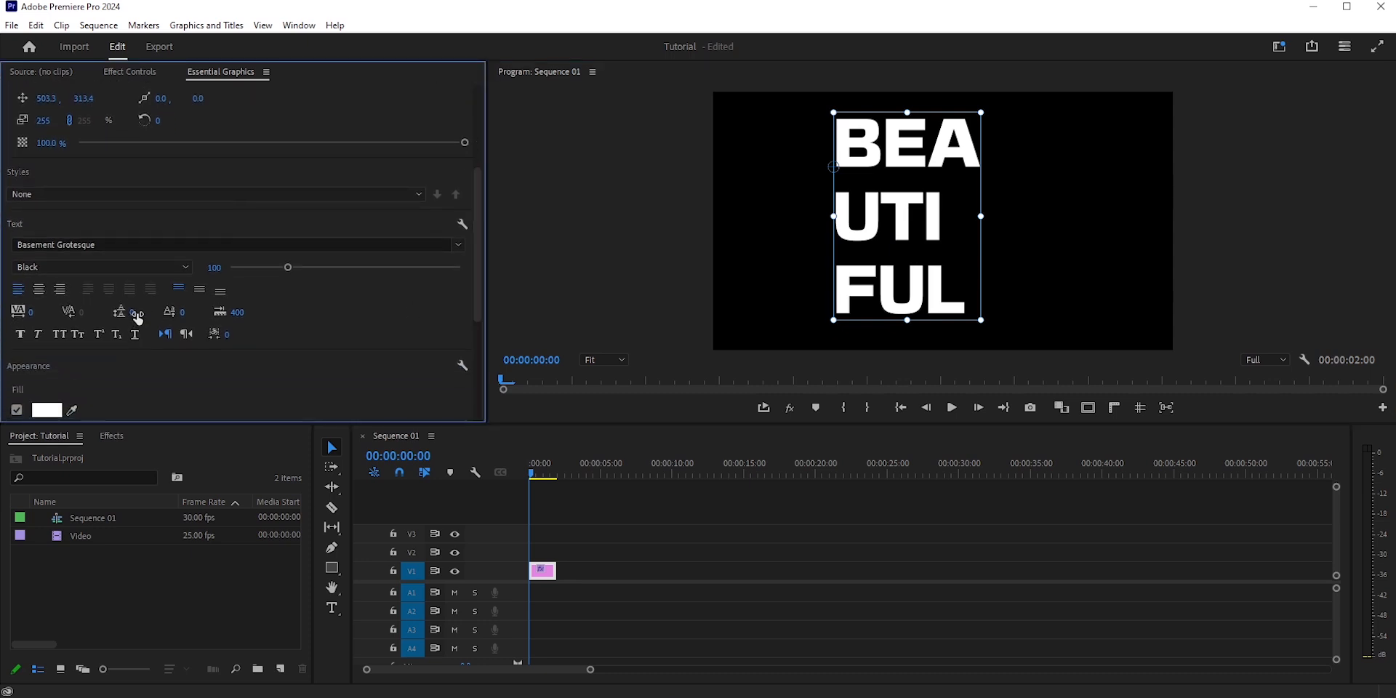
{"action": "mouse_move", "coordinate": [132, 312]}
{"action": "left_mouse_down"}
{"action": "mouse_move", "coordinate": [155, 312]}
{"action": "mouse_move", "coordinate": [115, 312]}
{"action": "left_mouse_up"}
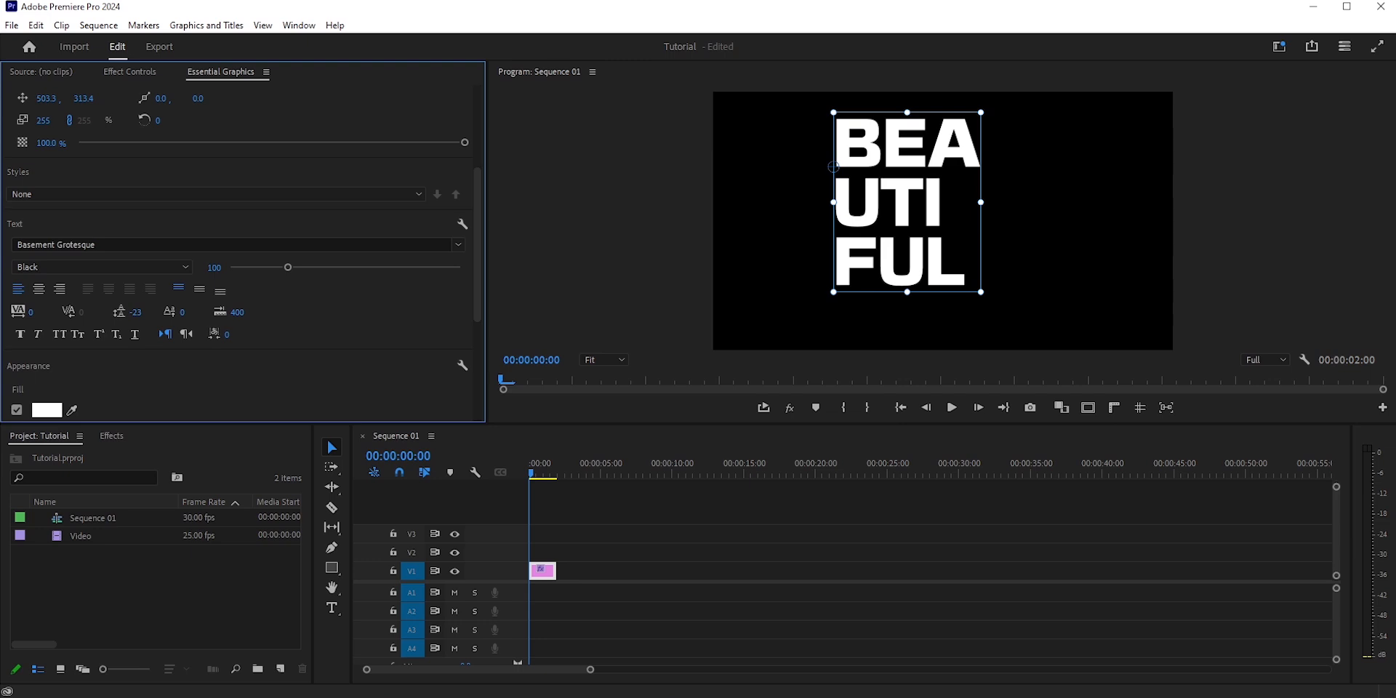
{"action": "left_click", "coordinate": [41, 293]}
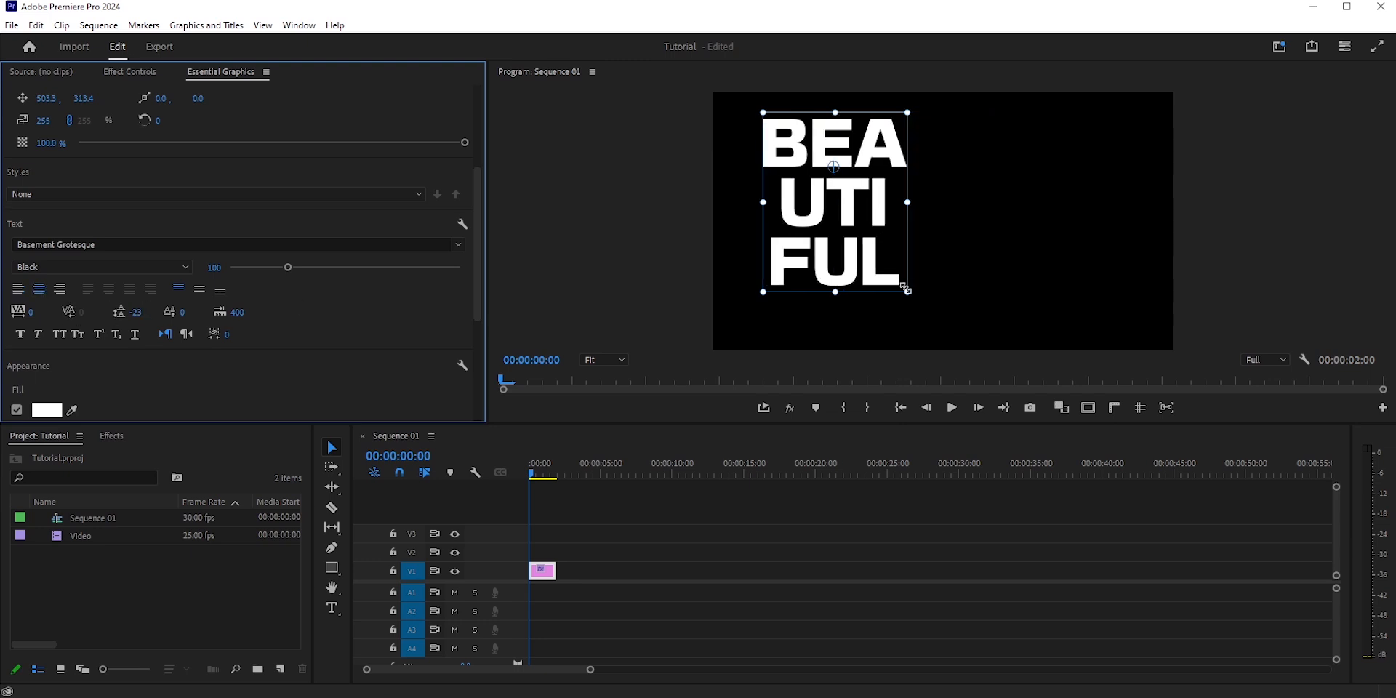
- Enlarge the text block to a scale of about 333 and center it horizontally and vertically in the frame
{"action": "left_click_drag", "start_coordinate": [906, 288], "coordinate": [939, 325]}
{"action": "left_click_drag", "start_coordinate": [846, 247], "coordinate": [918, 252]}
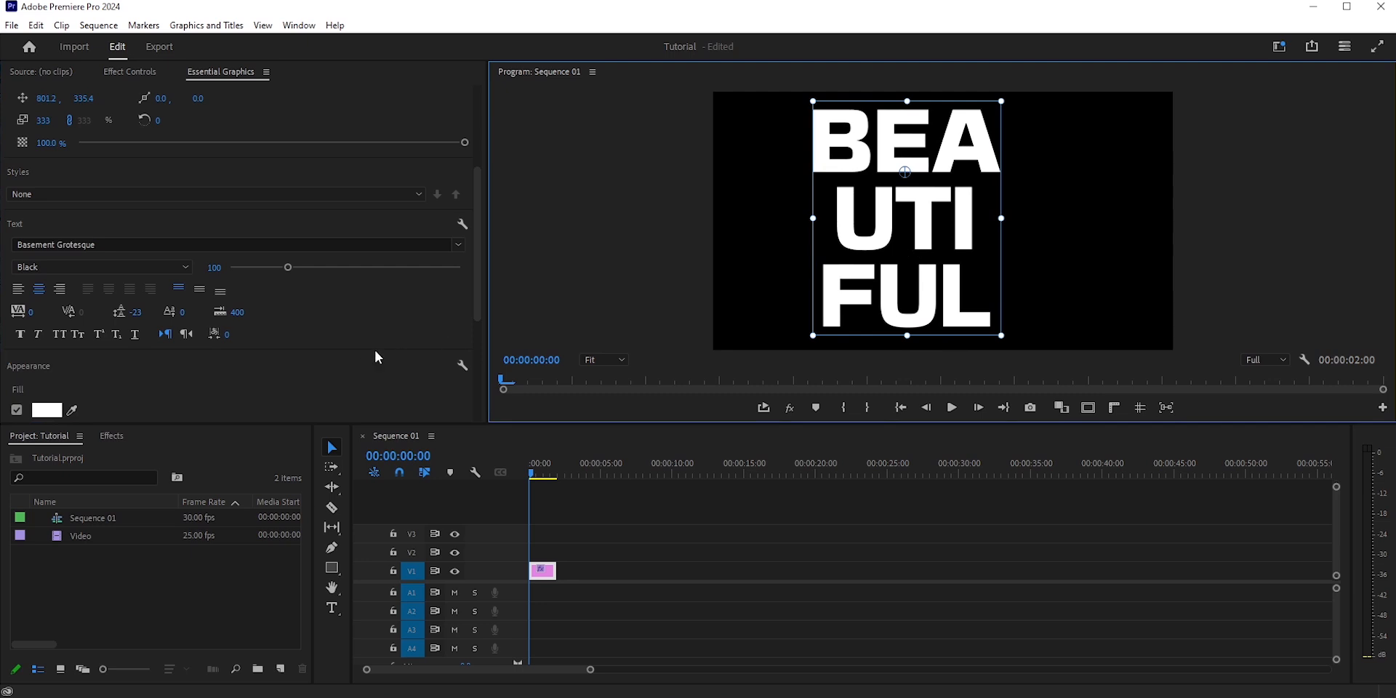
{"action": "left_click_drag", "start_coordinate": [478, 290], "coordinate": [478, 213]}
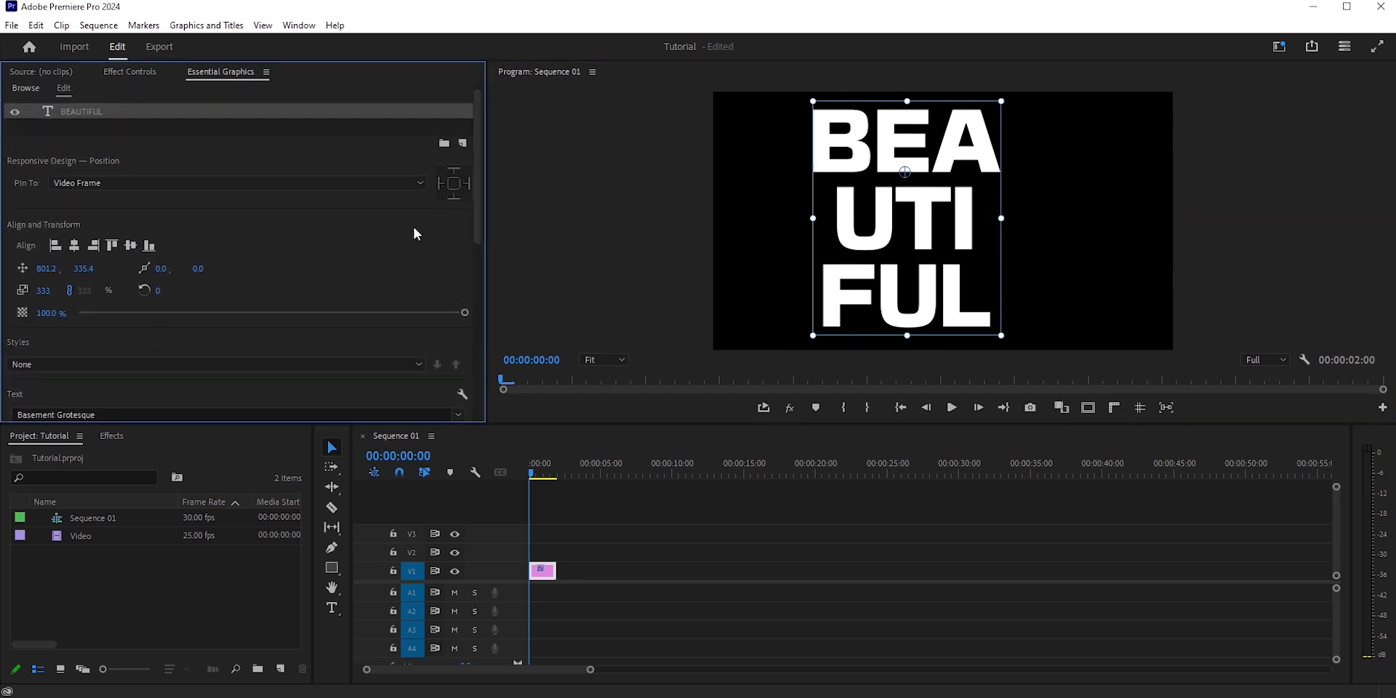
{"action": "left_click", "coordinate": [75, 249]}
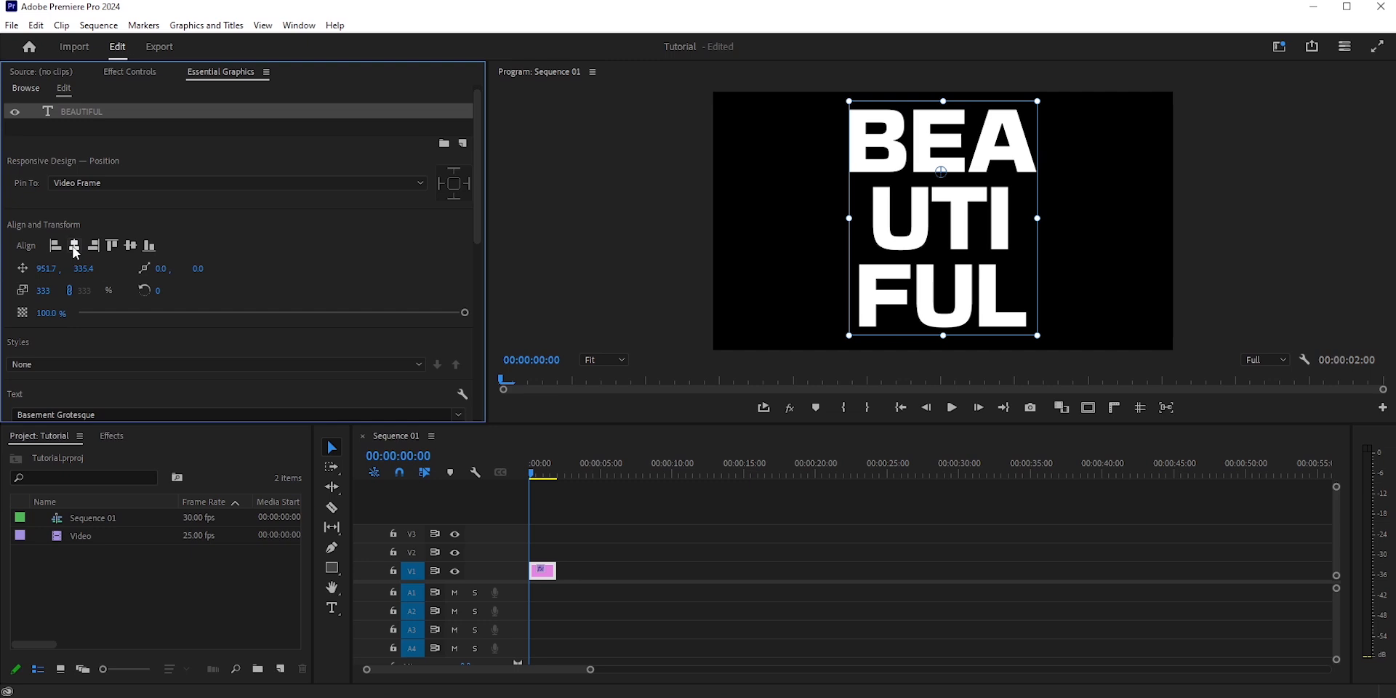
{"action": "left_click", "coordinate": [132, 247]}
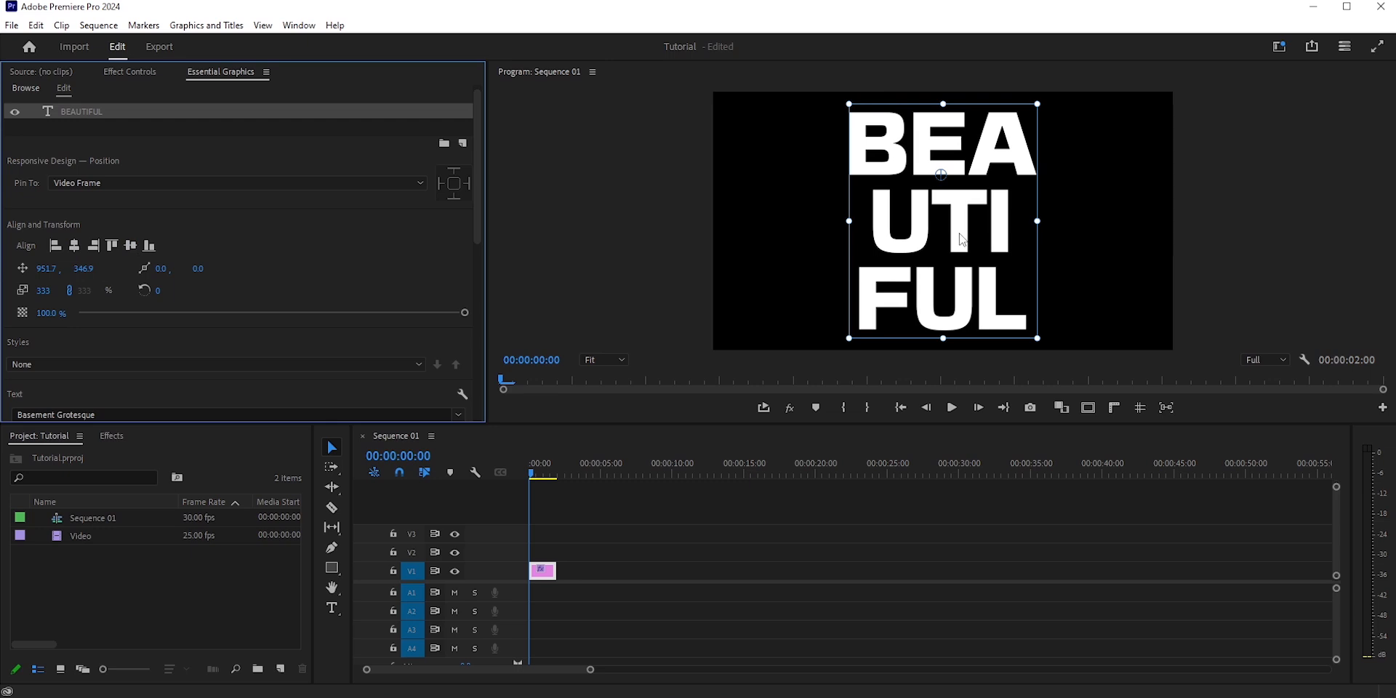
{"action": "mouse_move", "coordinate": [960, 240]}
{"action": "left_mouse_down"}
{"action": "mouse_move", "coordinate": [924, 243]}
{"action": "mouse_move", "coordinate": [958, 246]}
{"action": "left_mouse_up"}
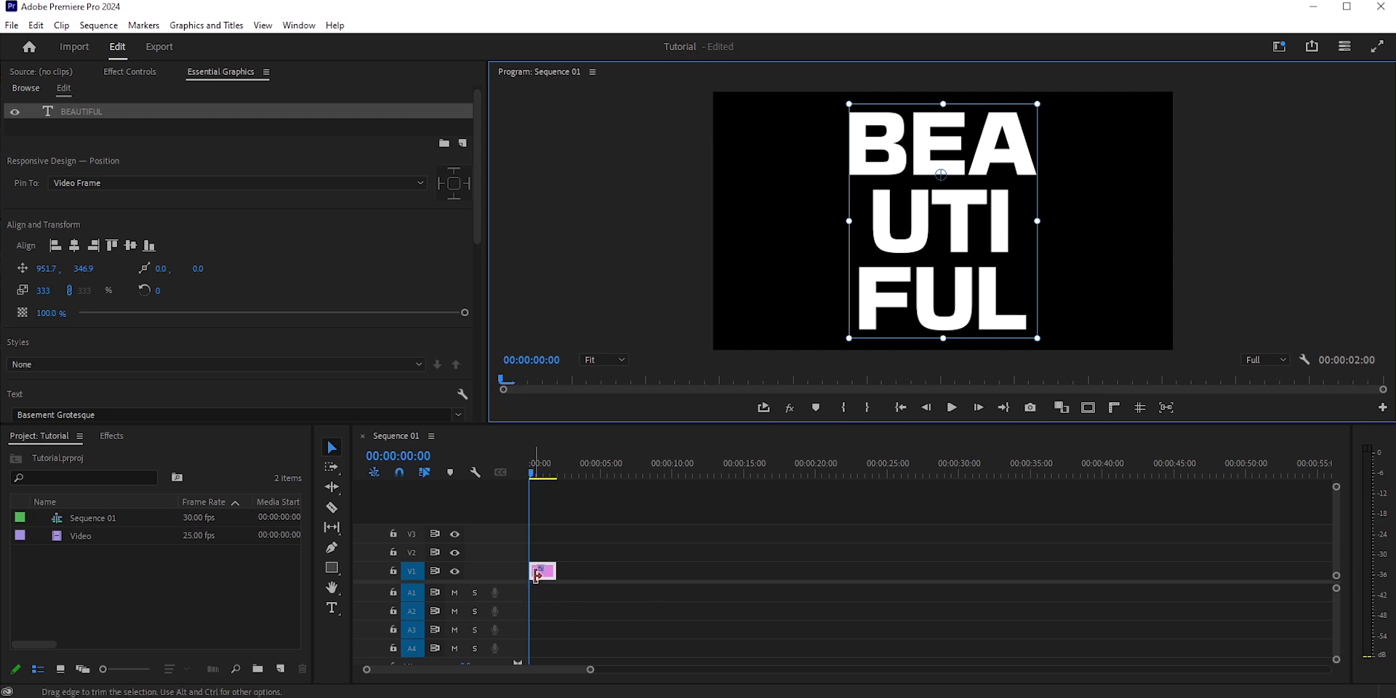
- Move the text clip up to track V2 and preview the Video clip in the source monitor
{"action": "left_click_drag", "start_coordinate": [544, 576], "coordinate": [545, 562]}
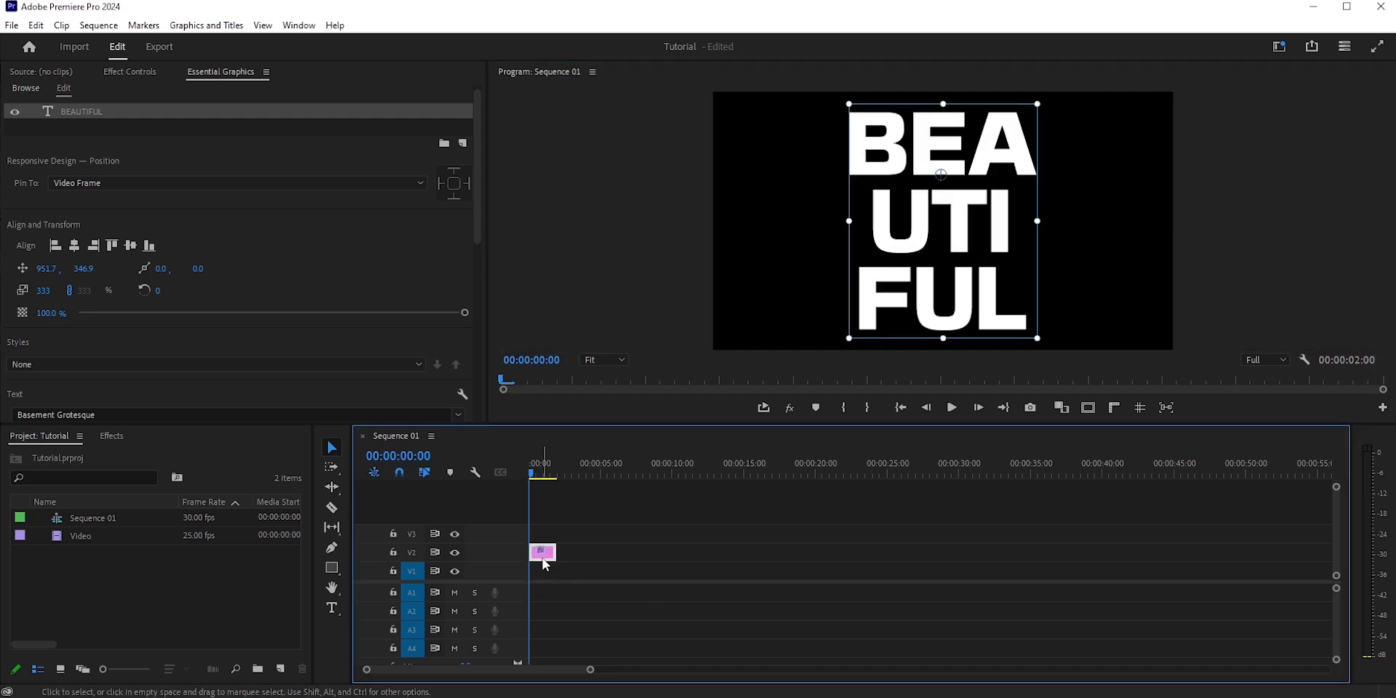
{"action": "double_click", "coordinate": [64, 541]}
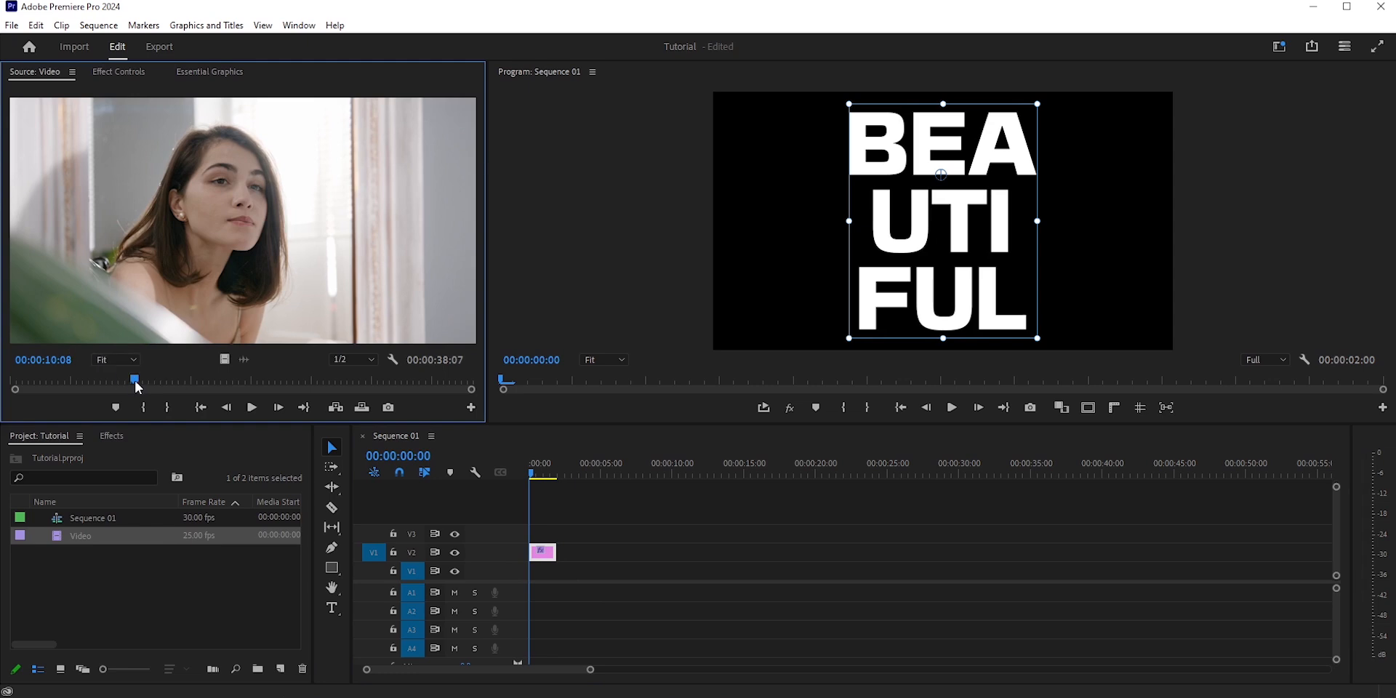
{"action": "mouse_move", "coordinate": [135, 380]}
{"action": "left_mouse_down"}
{"action": "mouse_move", "coordinate": [232, 380]}
{"action": "mouse_move", "coordinate": [163, 381]}
{"action": "left_mouse_up"}
- Place the Video clip on track V1 and extend the text clip above it to about 18 seconds
{"action": "left_click", "coordinate": [206, 536]}
{"action": "left_click_drag", "start_coordinate": [206, 536], "coordinate": [787, 553]}
{"action": "left_click_drag", "start_coordinate": [554, 472], "coordinate": [589, 477]}
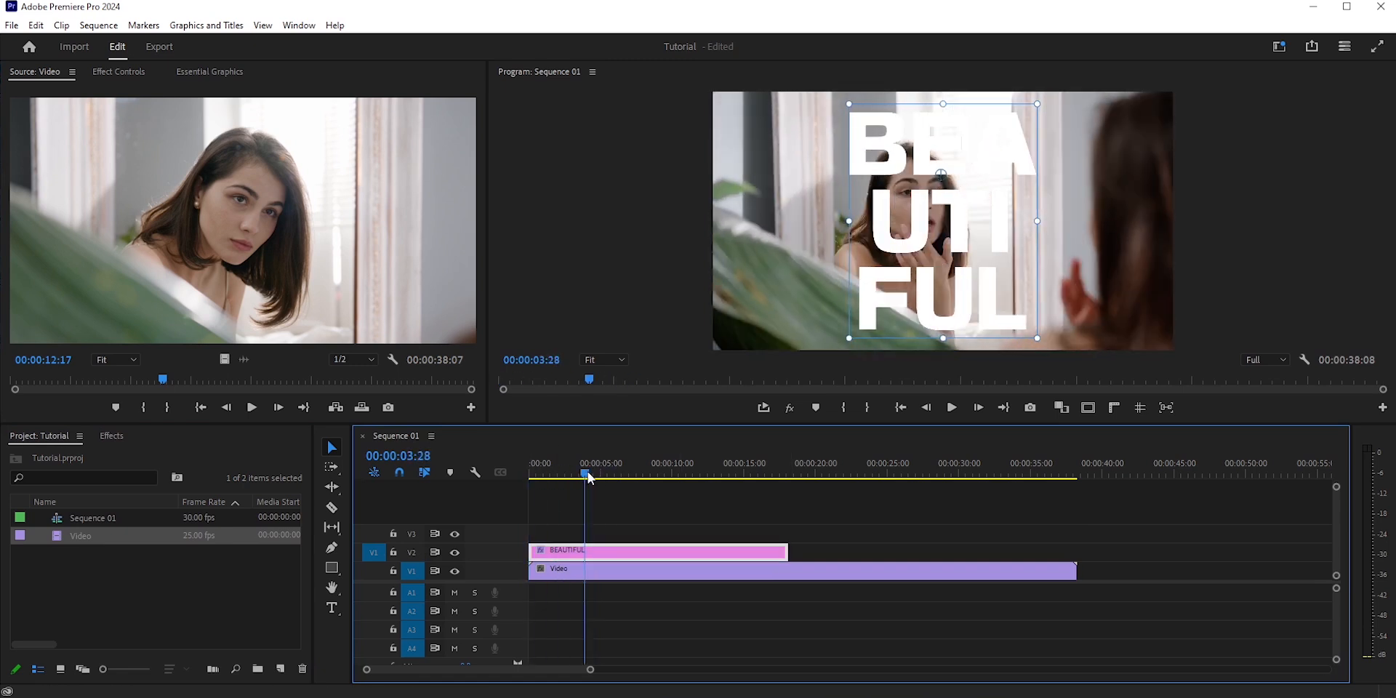
- Find the Track Matte Key effect and apply it to the Video clip on track V1
{"action": "left_click", "coordinate": [110, 437]}
{"action": "left_click", "coordinate": [110, 456]}
{"action": "type", "text": "track"}
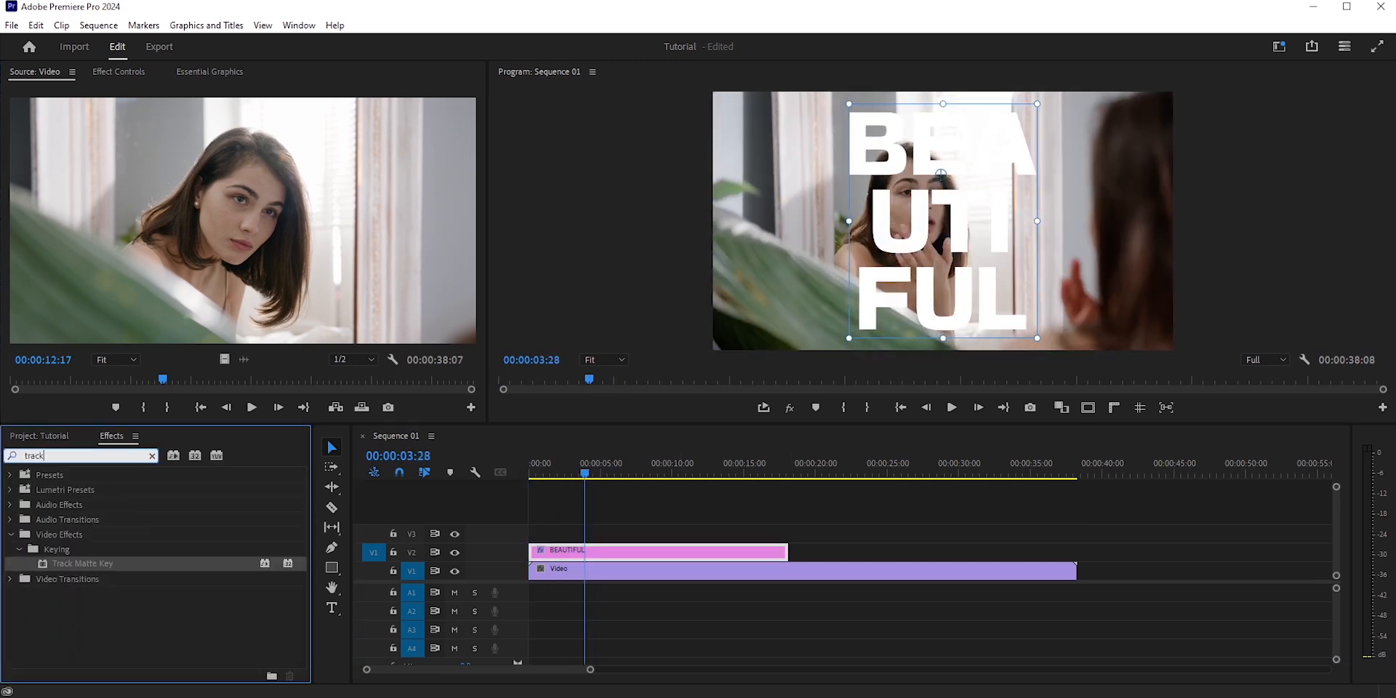
{"action": "left_click_drag", "start_coordinate": [78, 564], "coordinate": [564, 577]}
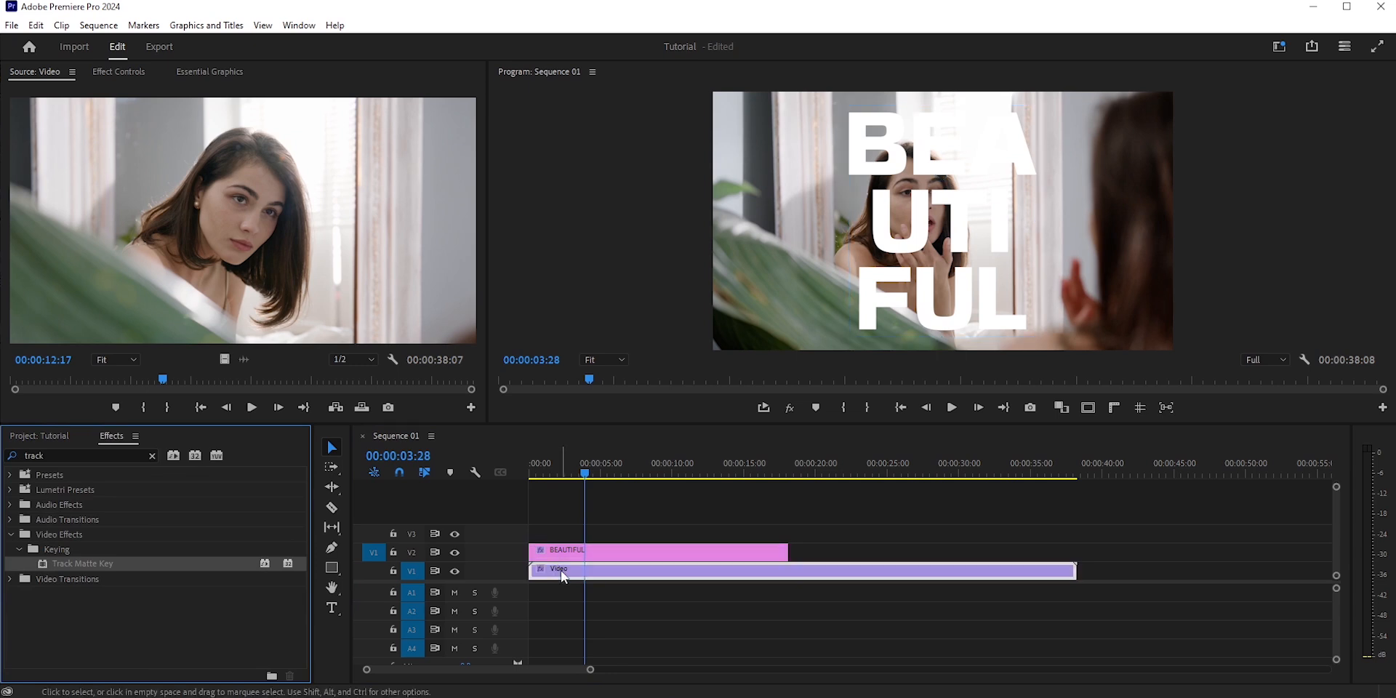
- Set the Track Matte Key's matte to Video 2 on the Video clip
{"action": "left_click", "coordinate": [126, 76]}
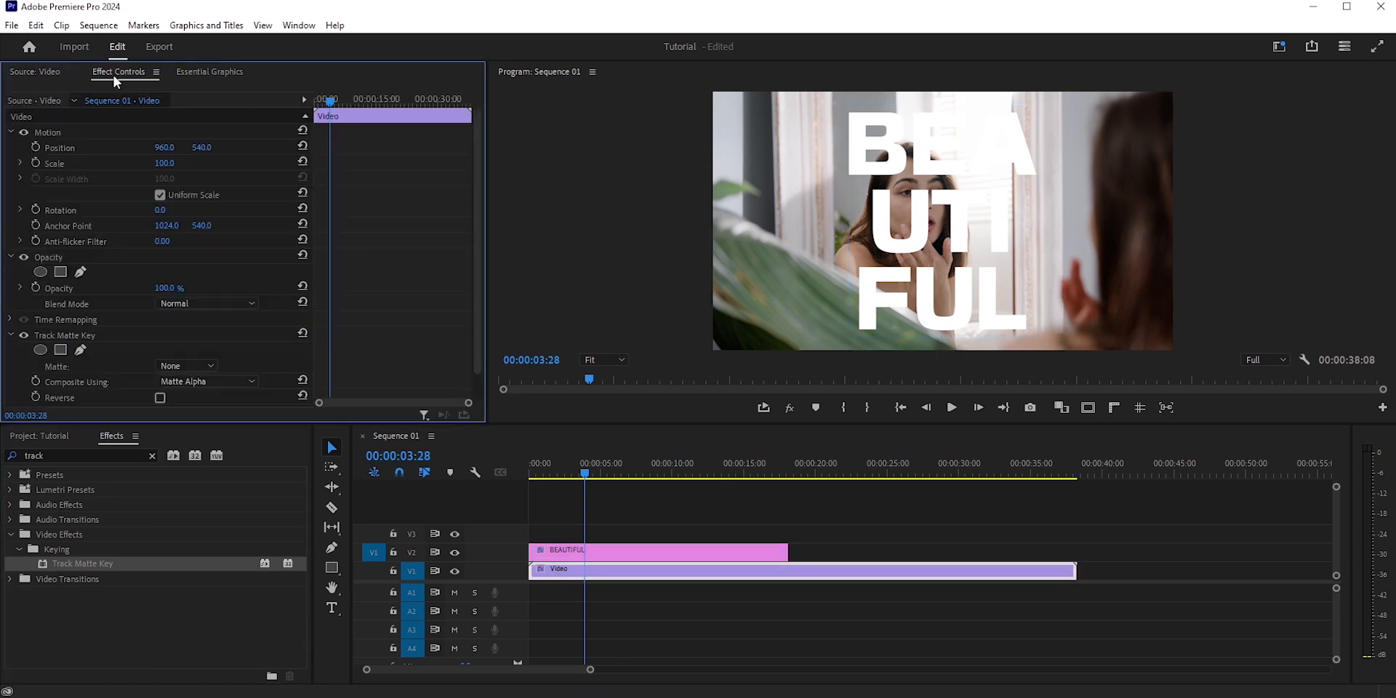
{"action": "left_click", "coordinate": [299, 26]}
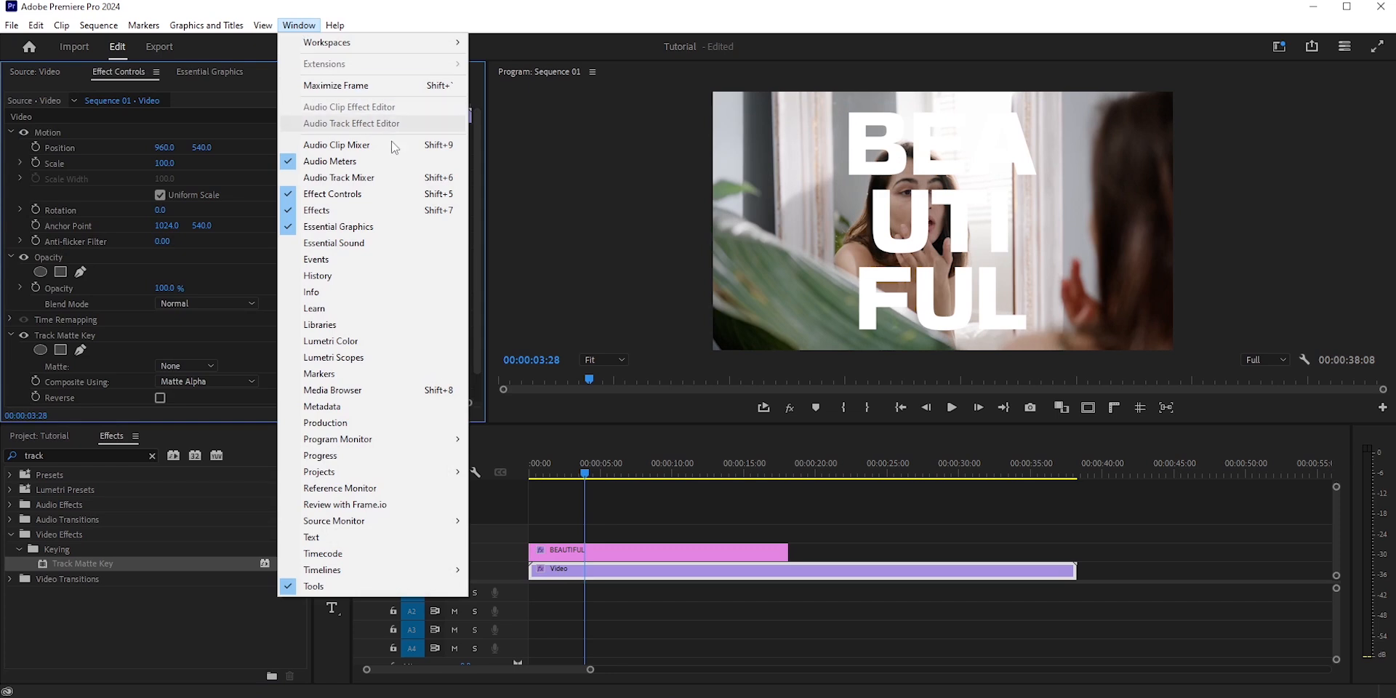
{"action": "left_click", "coordinate": [133, 72]}
{"action": "left_click_drag", "start_coordinate": [476, 185], "coordinate": [477, 239]}
{"action": "left_click", "coordinate": [124, 305]}
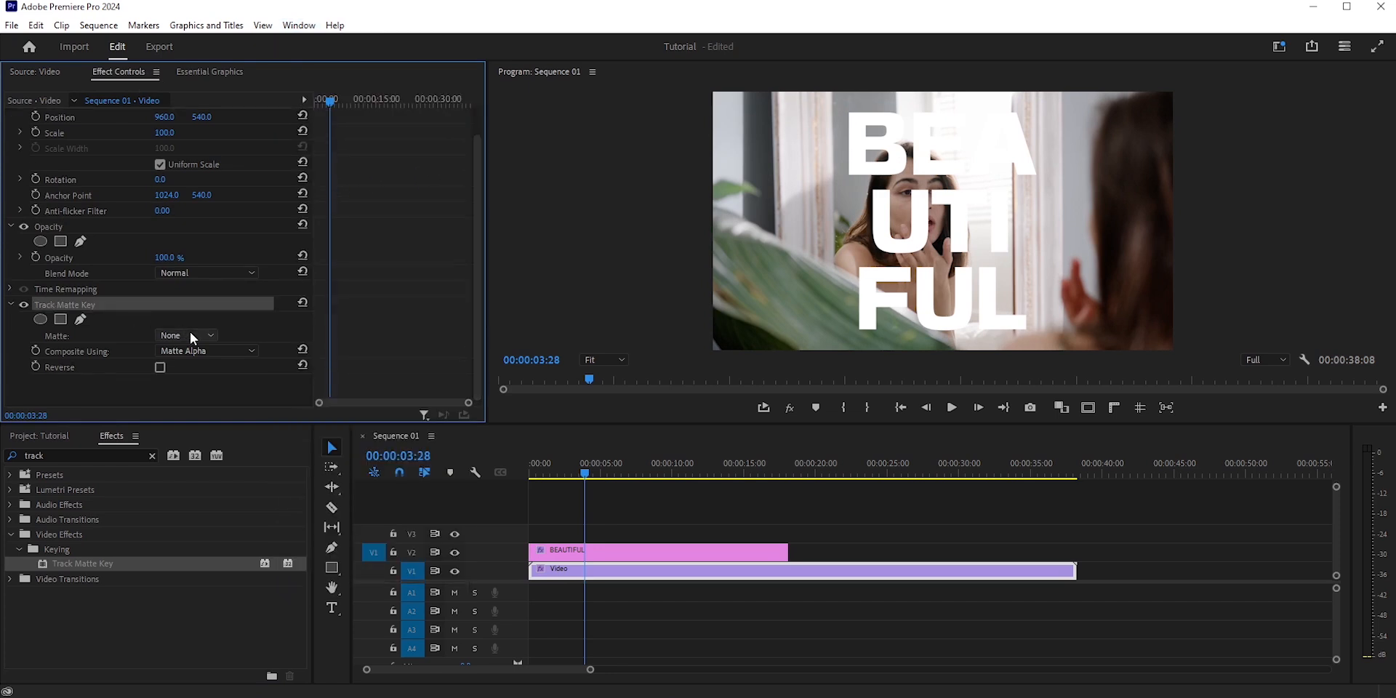
{"action": "left_click", "coordinate": [189, 335]}
{"action": "left_click", "coordinate": [201, 383]}
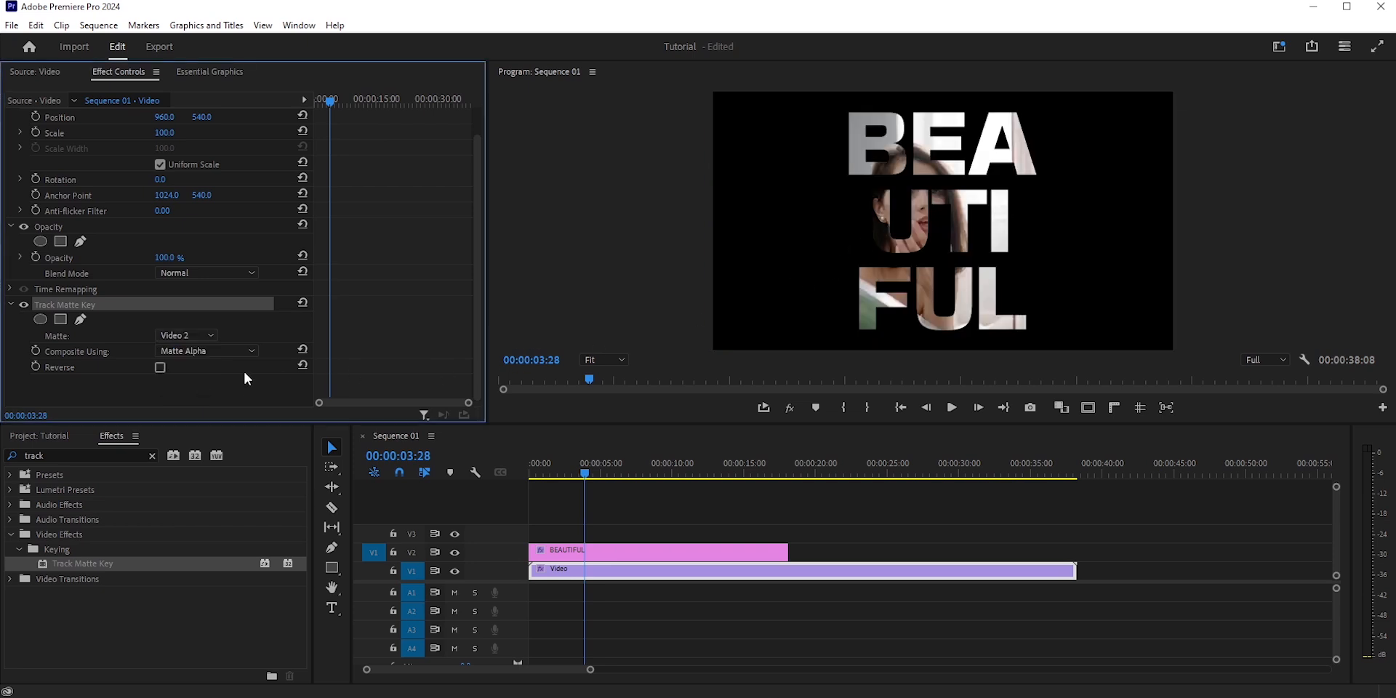
- Try the Matte Luma compositing and the Reverse option of the Track Matte Key, restoring the original setting each time
{"action": "left_click", "coordinate": [218, 351]}
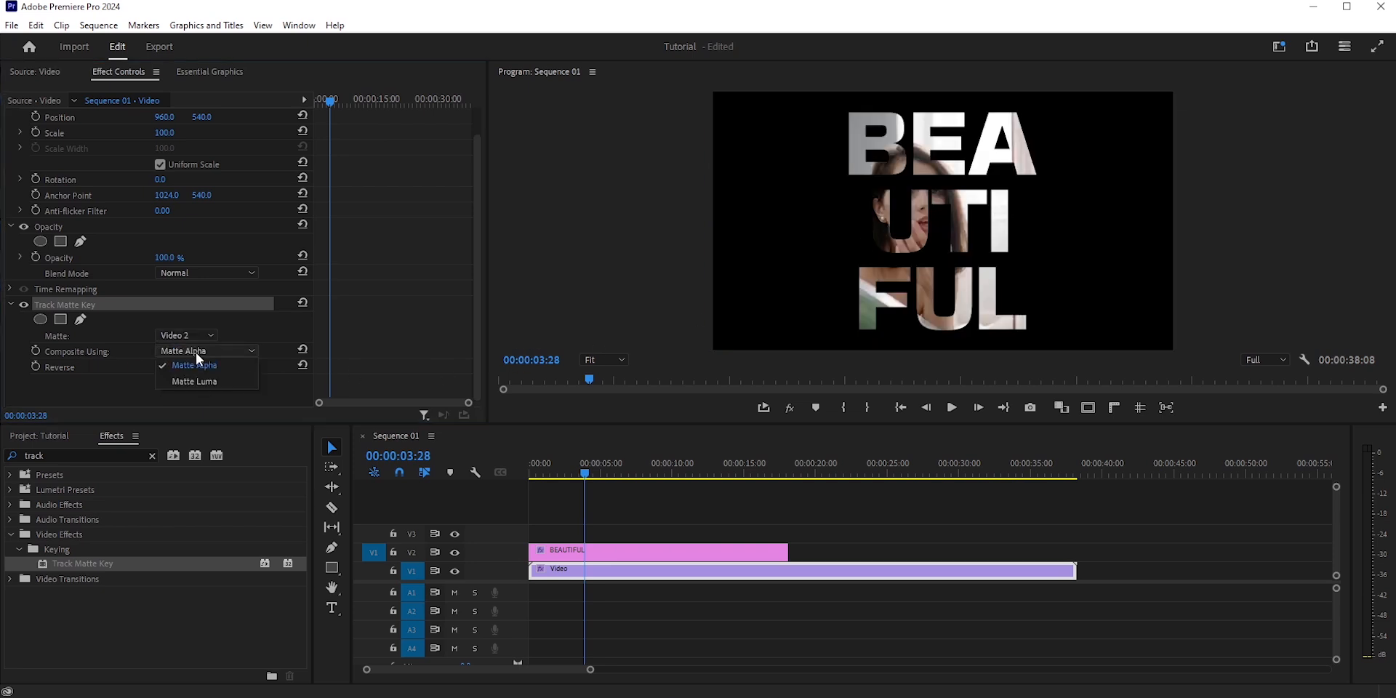
{"action": "left_click", "coordinate": [231, 381]}
{"action": "key", "text": "ctrl+z"}
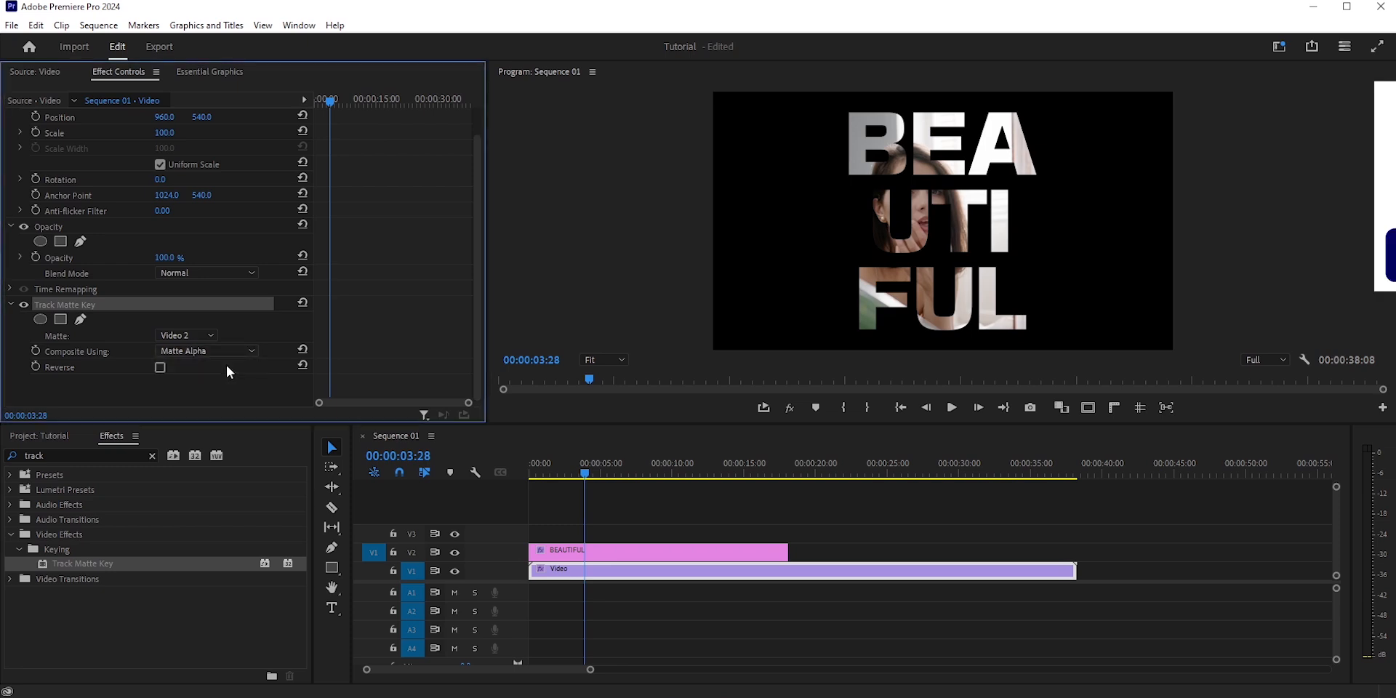
{"action": "left_click", "coordinate": [160, 368]}
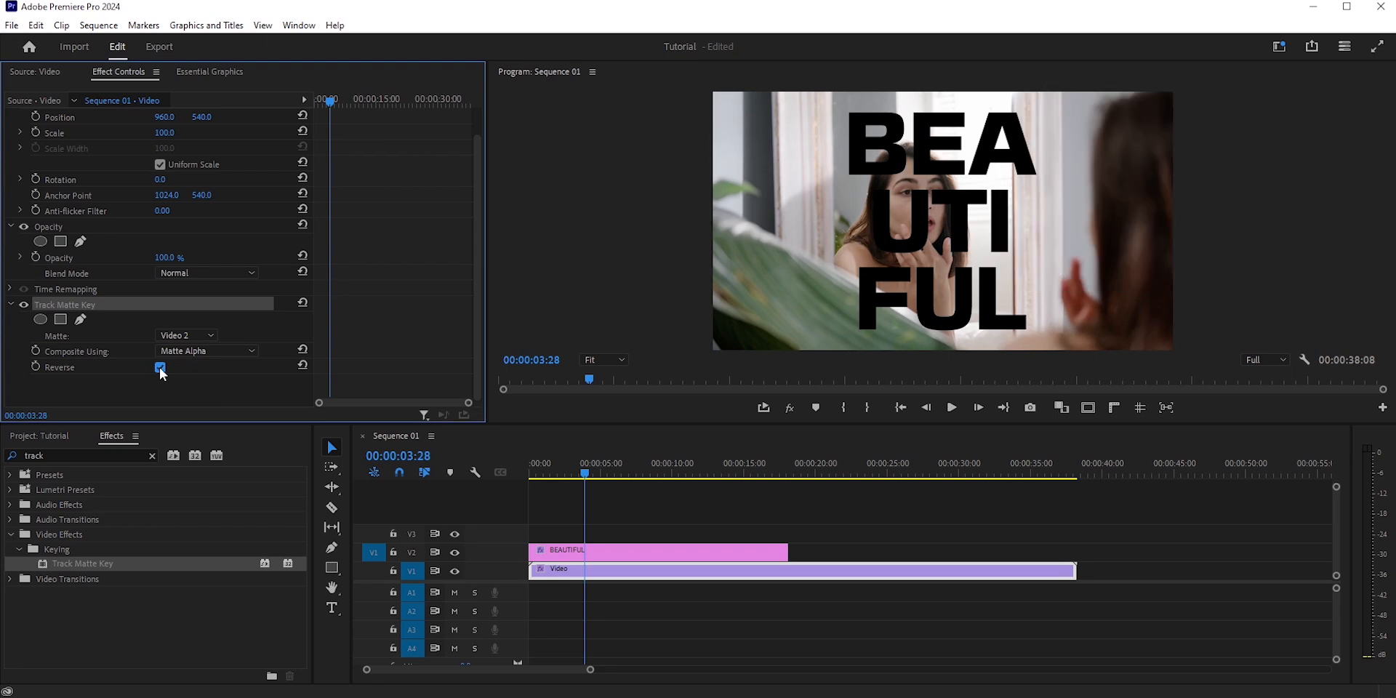
{"action": "left_click", "coordinate": [161, 368]}
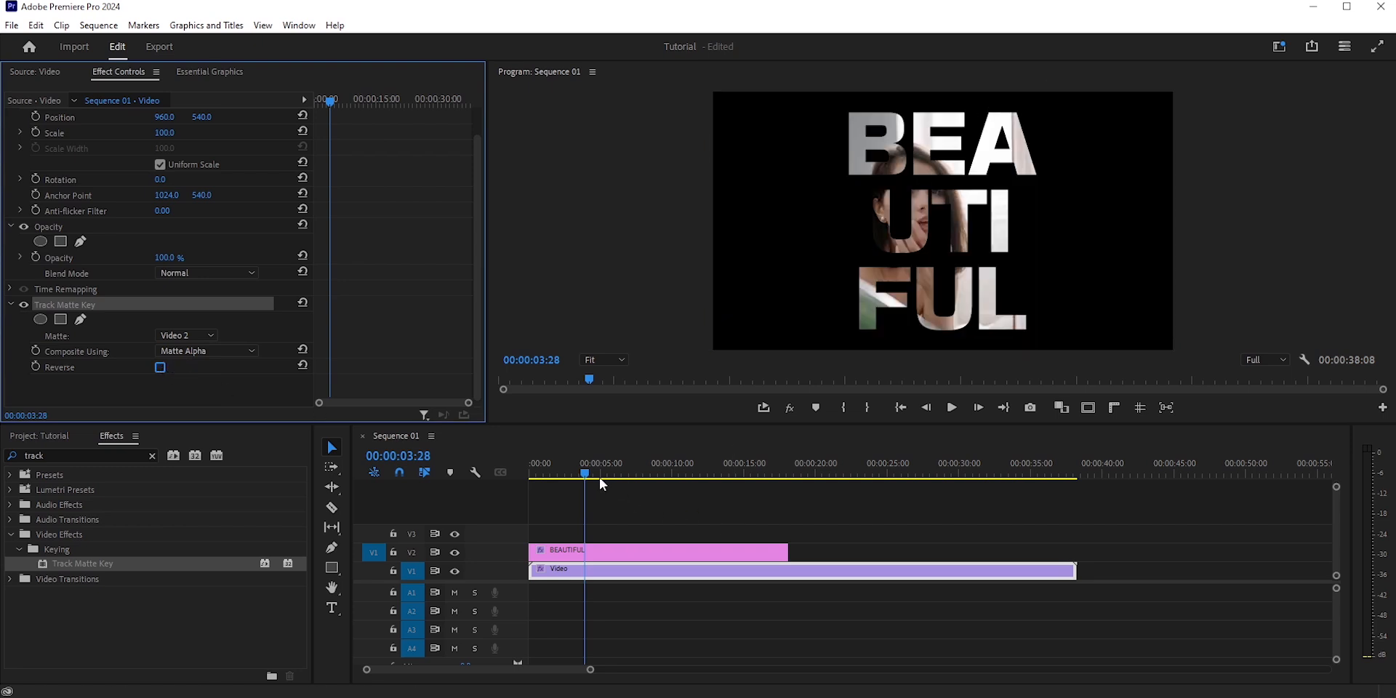
- Preview the masked text at another point of the sequence and delete the Video clip from track V1
{"action": "left_click_drag", "start_coordinate": [606, 473], "coordinate": [568, 474]}
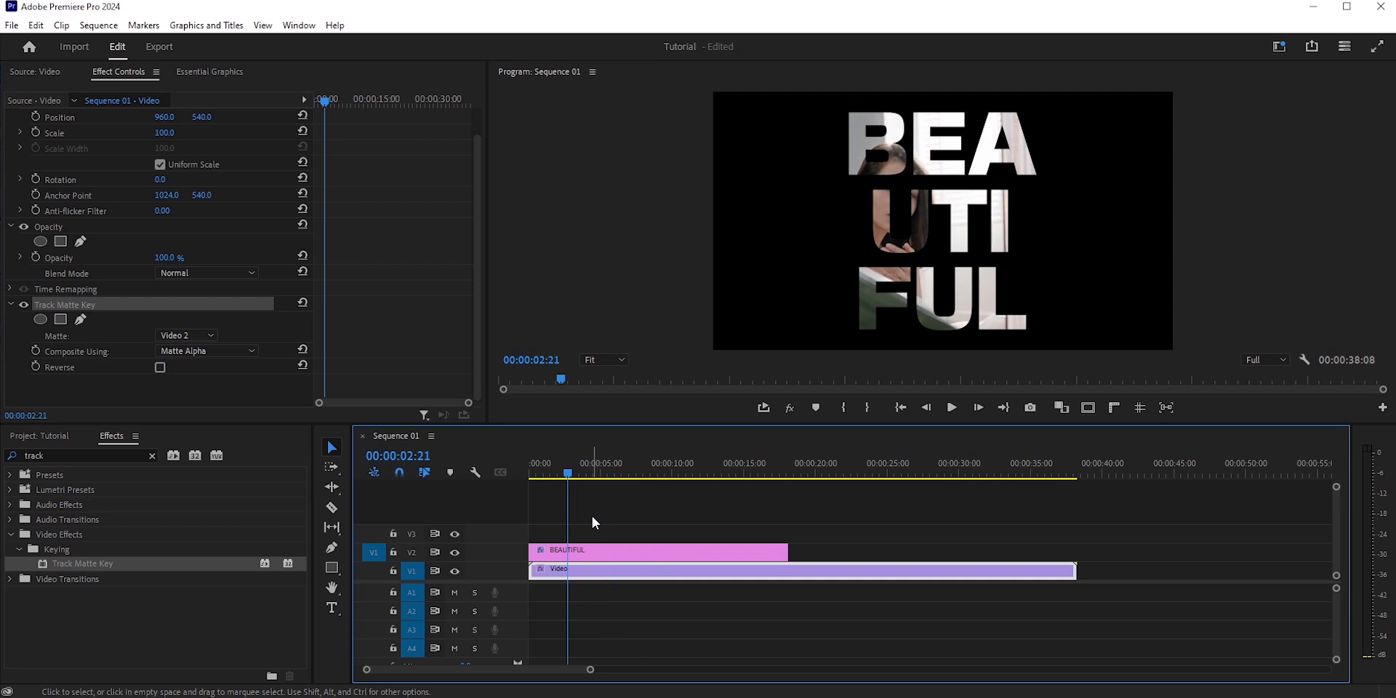
{"action": "left_click", "coordinate": [605, 570]}
{"action": "key", "text": "Delete"}
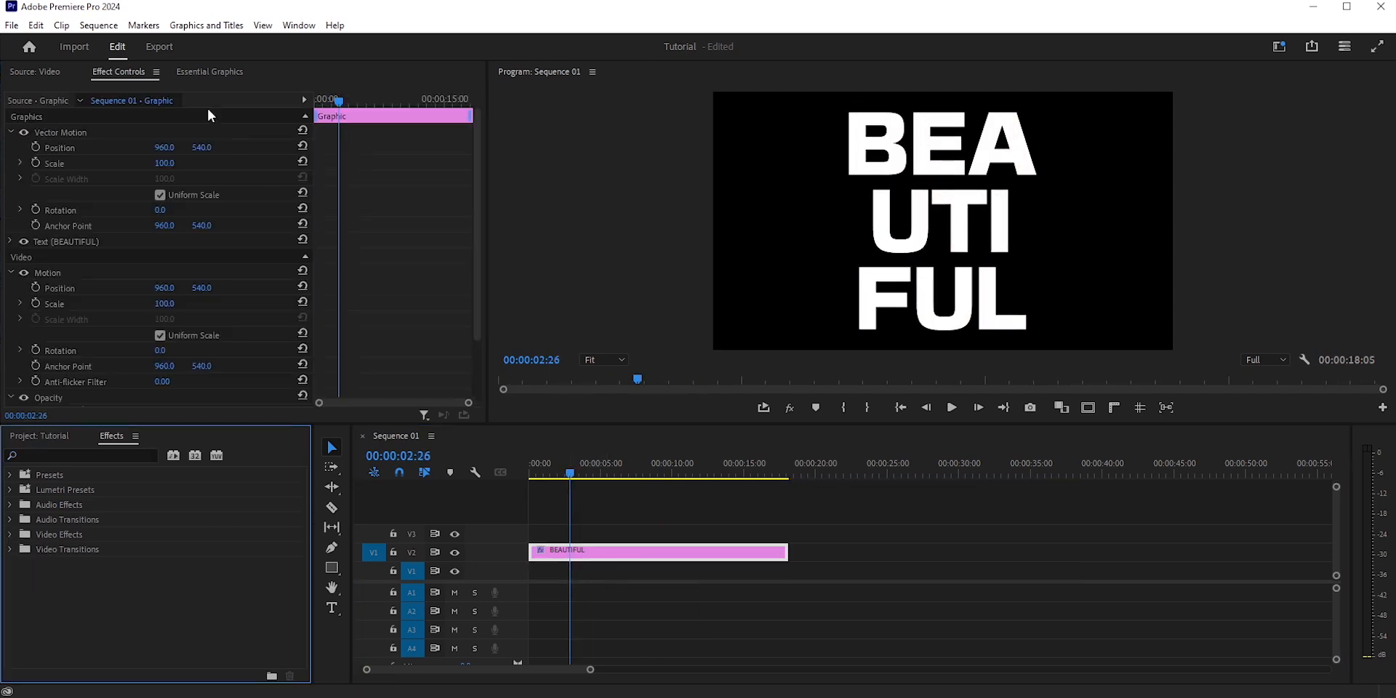
- Add the Video clip from the project to the text graphic as a layer beneath the BEAUTIFUL text layer
{"action": "left_click", "coordinate": [209, 71]}
{"action": "left_click", "coordinate": [100, 120]}
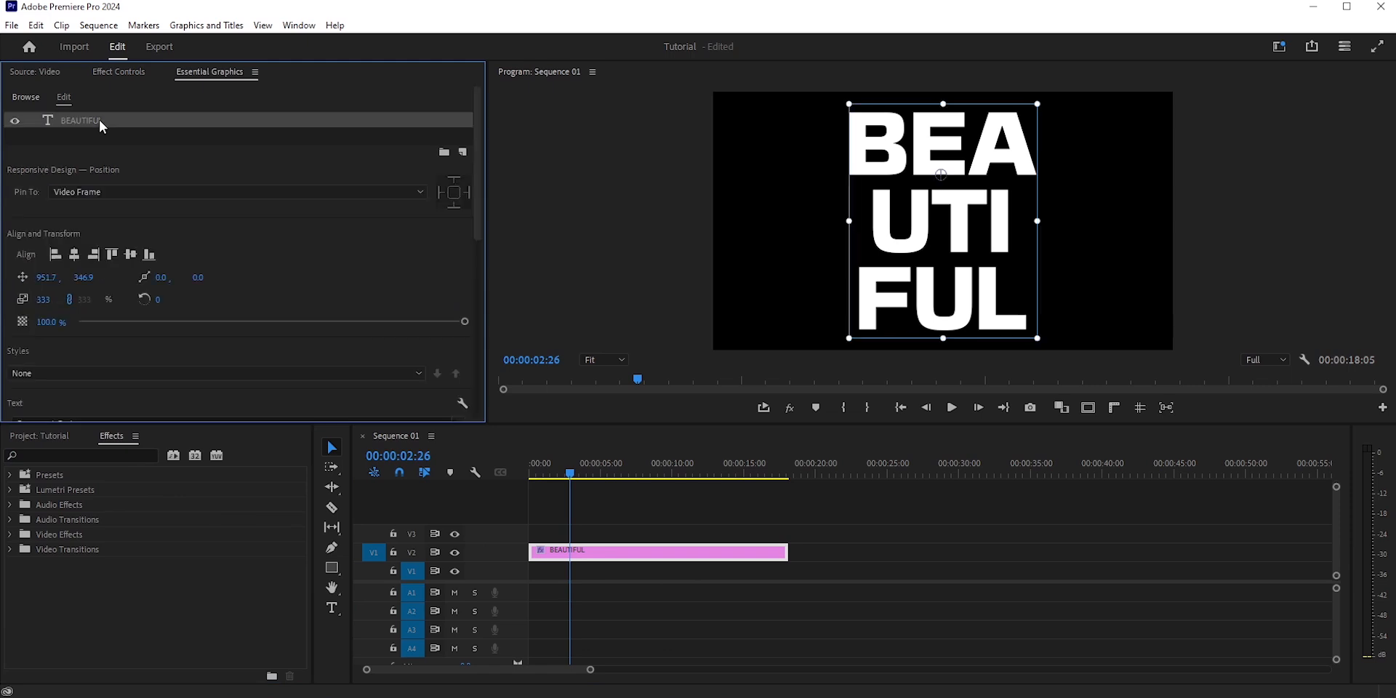
{"action": "left_click", "coordinate": [55, 436]}
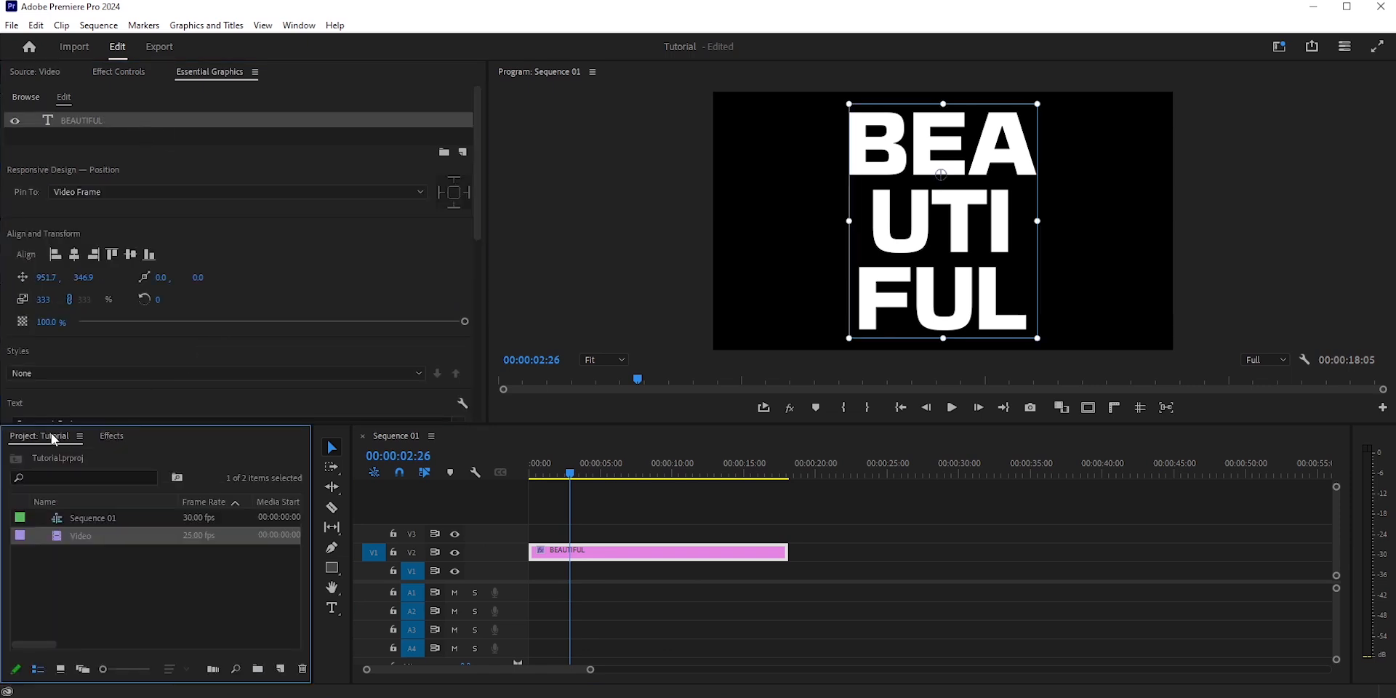
{"action": "left_click_drag", "start_coordinate": [91, 341], "coordinate": [89, 137]}
- Try the Mask with Text option on the BEAUTIFUL layer and switch it back off
{"action": "left_click_drag", "start_coordinate": [478, 189], "coordinate": [478, 369]}
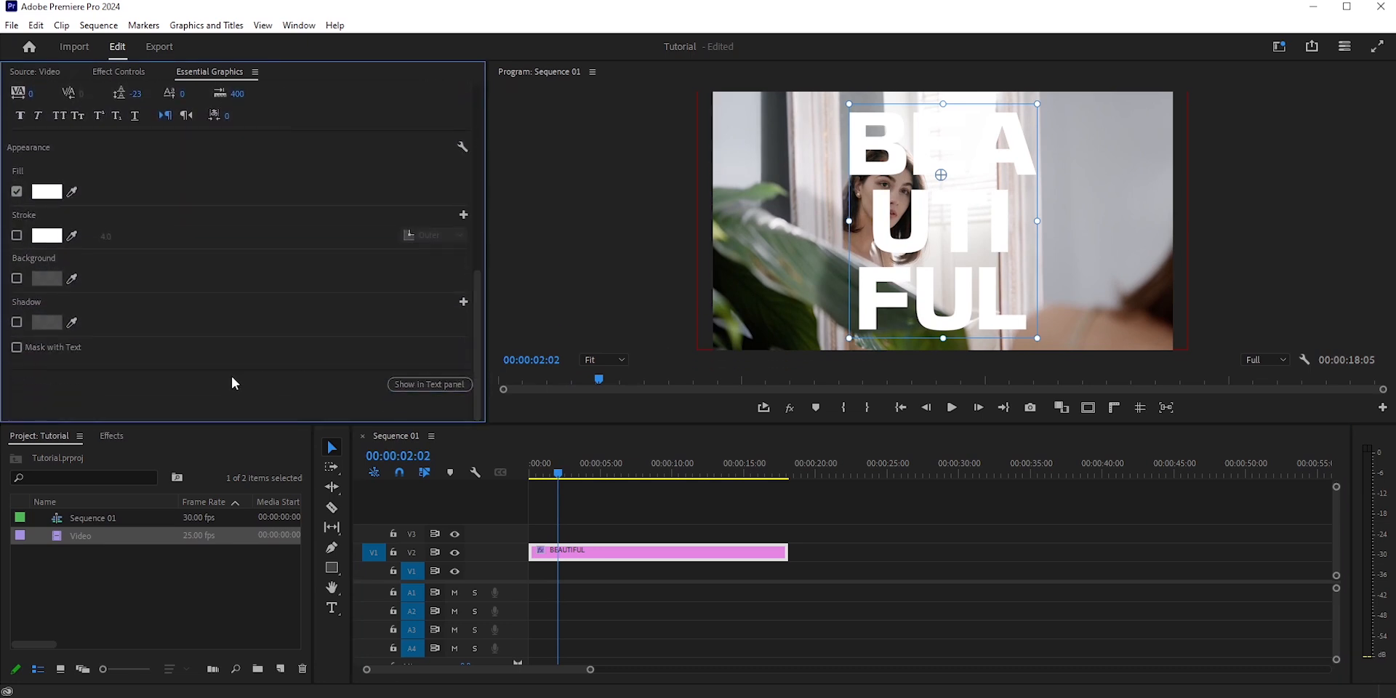
{"action": "left_click", "coordinate": [17, 348]}
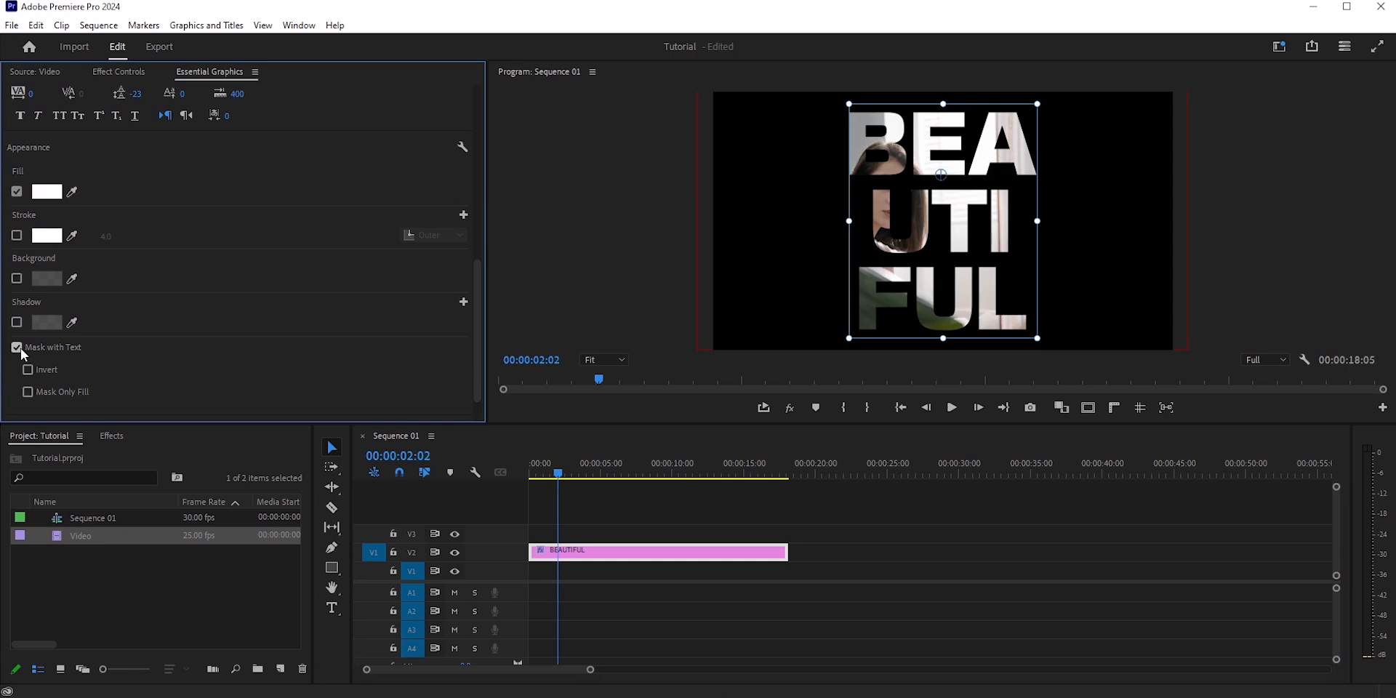
{"action": "left_click", "coordinate": [22, 351]}
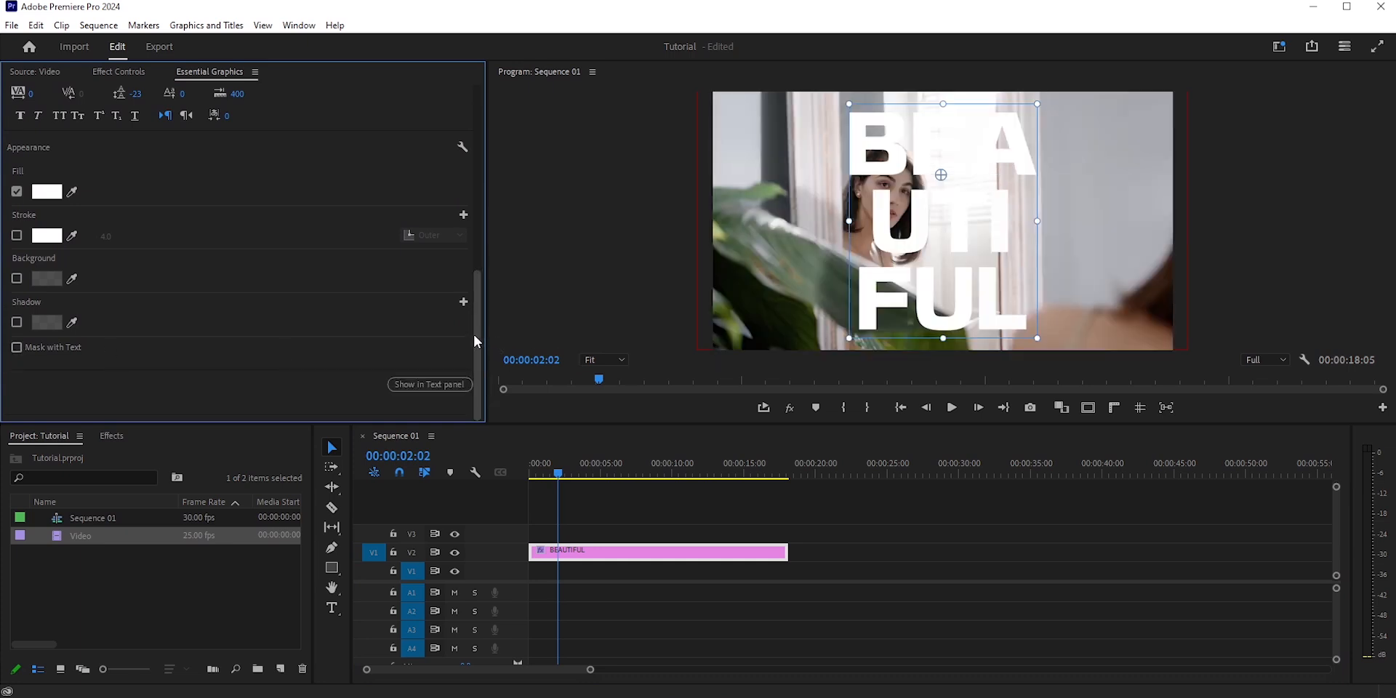
{"action": "scroll", "coordinate": [473, 333], "scroll_direction": "up", "scroll_amount": 3}
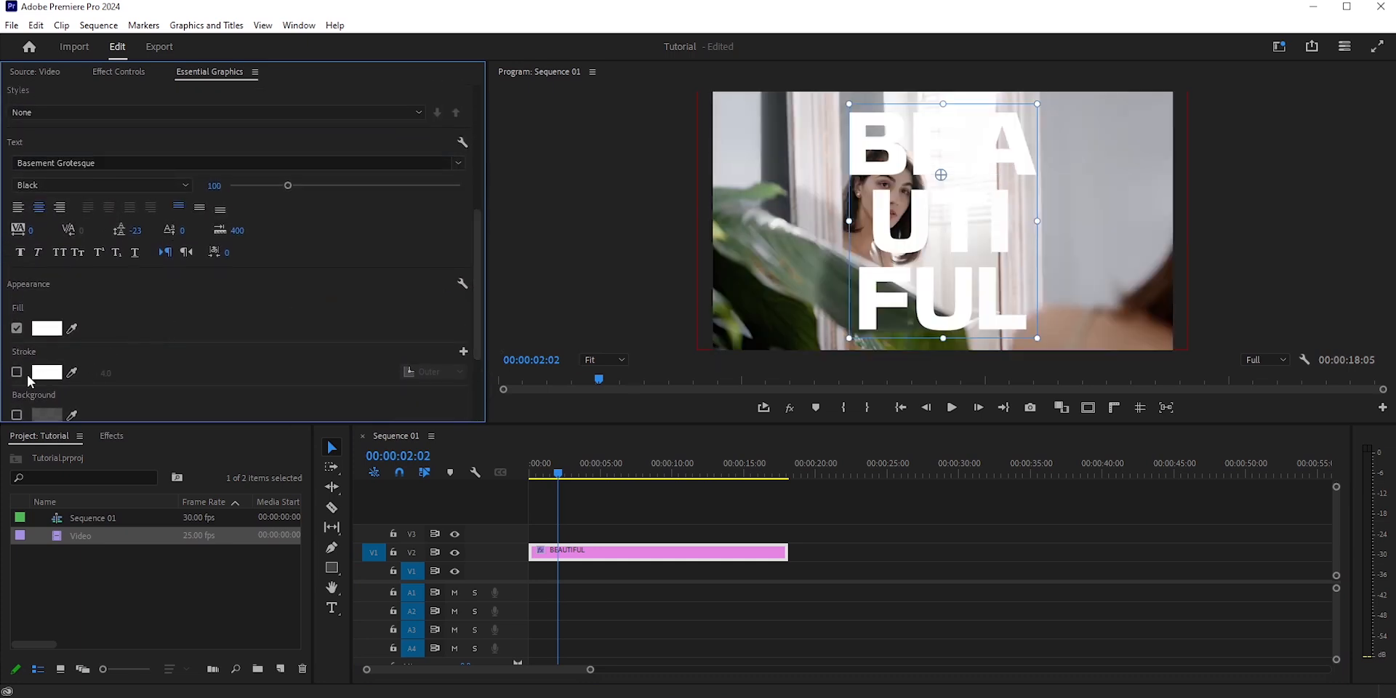
- Turn on the white stroke for the BEAUTIFUL text and enable Mask with Text
{"action": "left_click", "coordinate": [17, 373]}
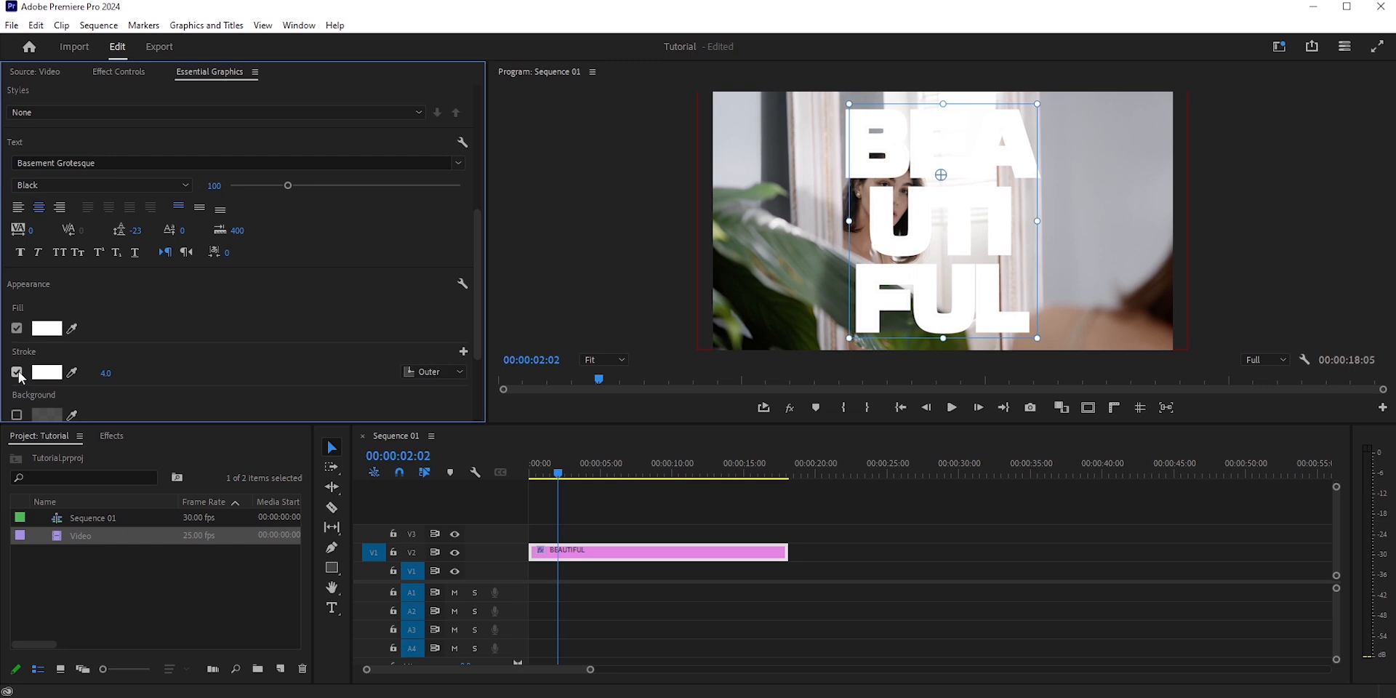
{"action": "left_click_drag", "start_coordinate": [474, 280], "coordinate": [476, 343]}
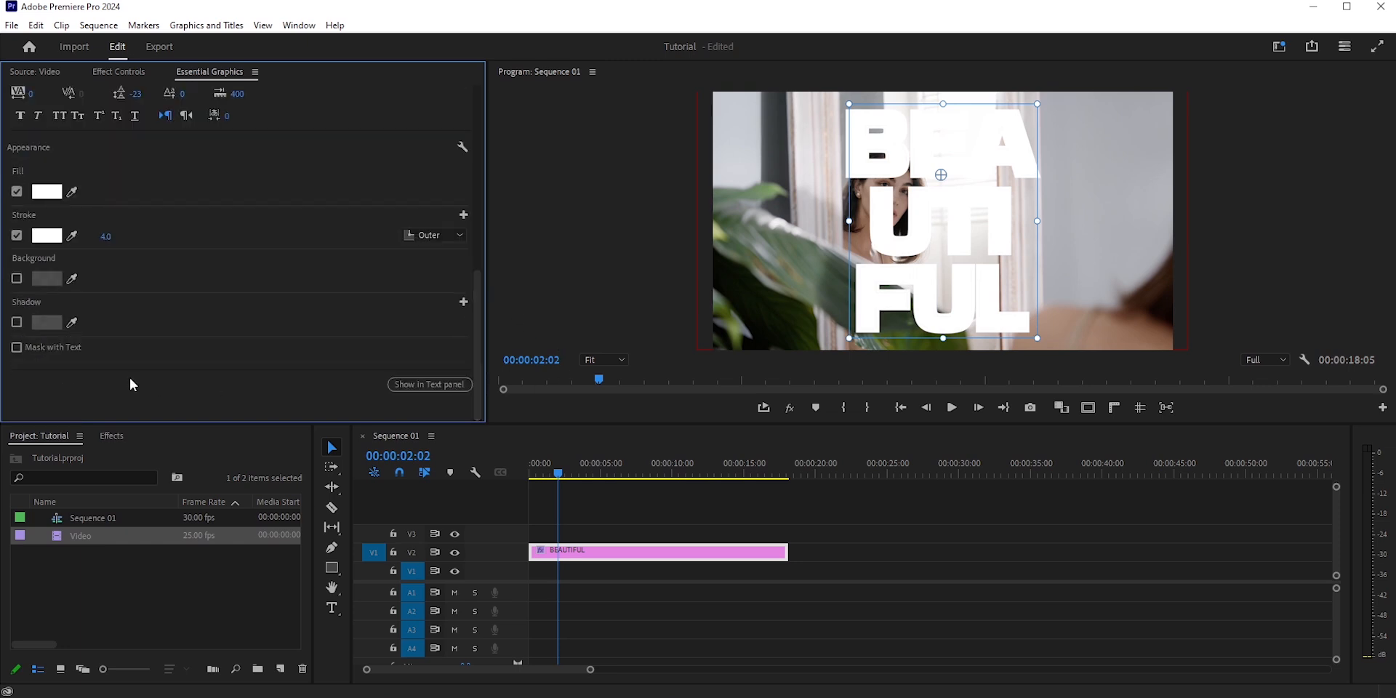
{"action": "left_click", "coordinate": [17, 347]}
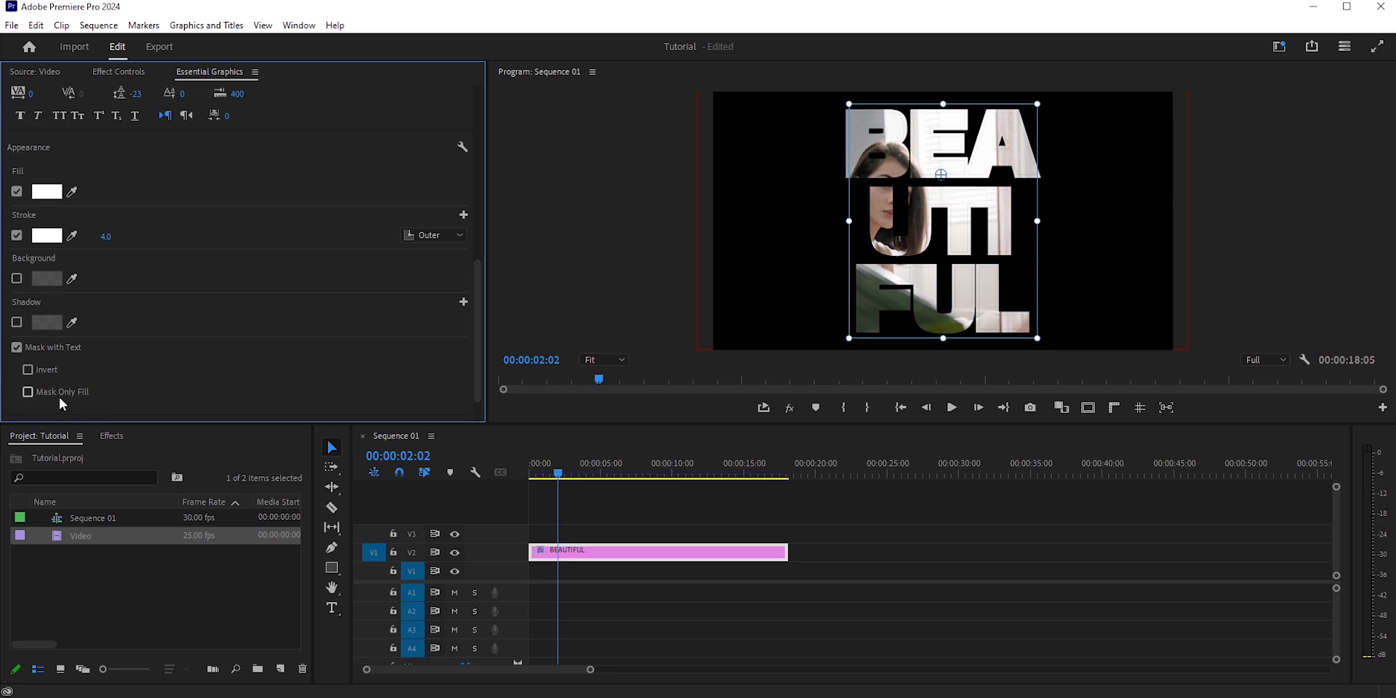
- Try the Mask Only Fill option on the stroked text and switch it back off
{"action": "left_click", "coordinate": [29, 393]}
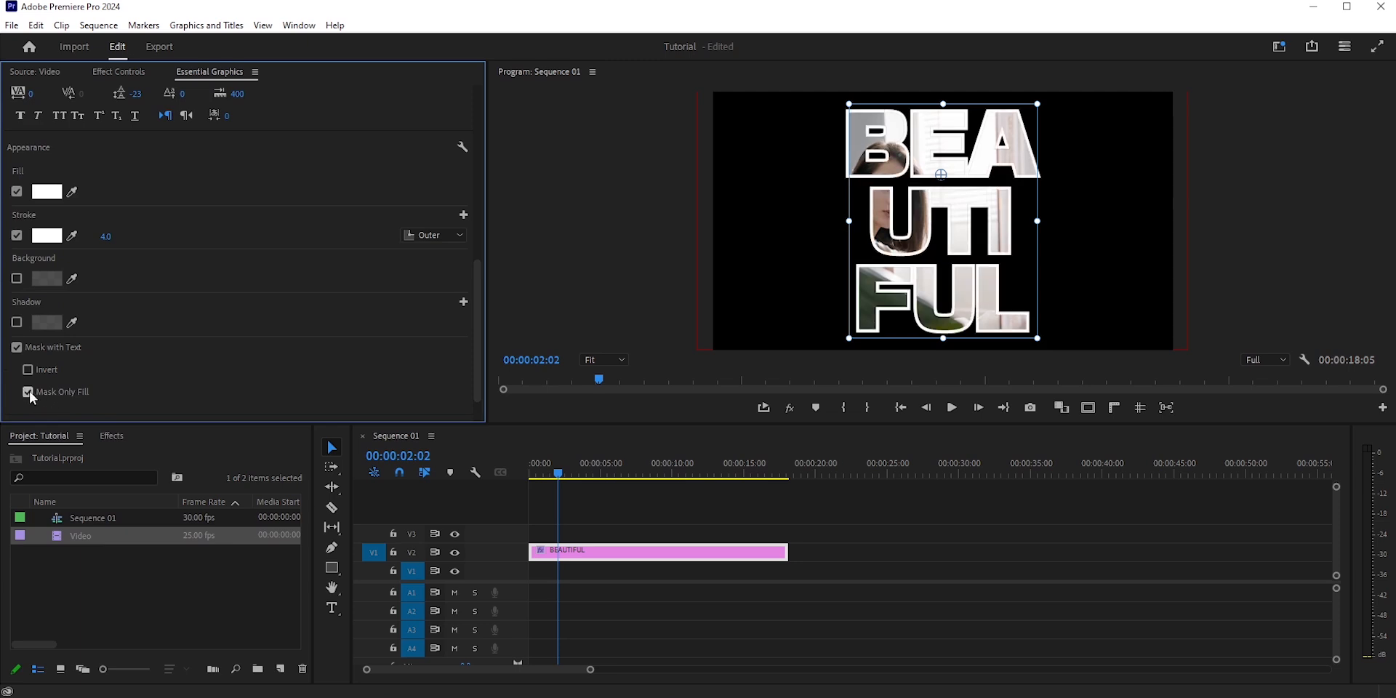
{"action": "left_click", "coordinate": [28, 392]}
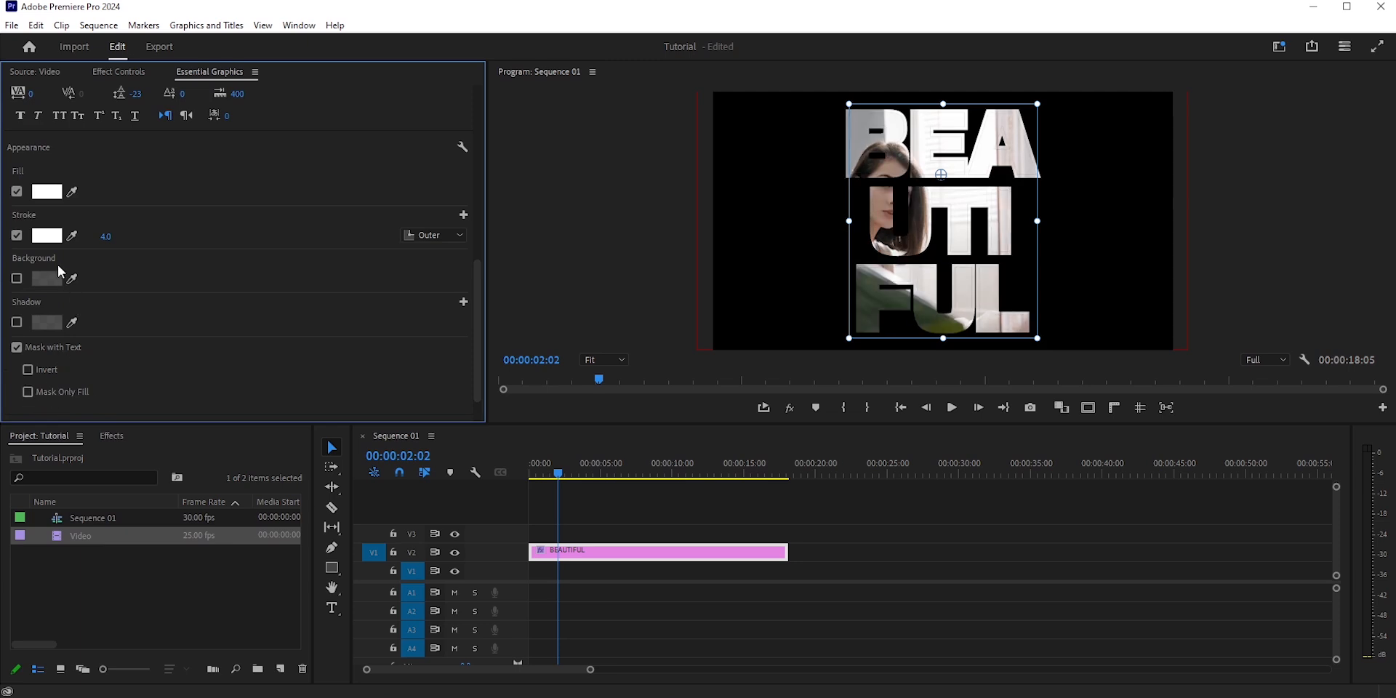
- Change the stroke of the BEAUTIFUL text to a linear gradient from pinkish purple to light blue
{"action": "left_click", "coordinate": [47, 236]}
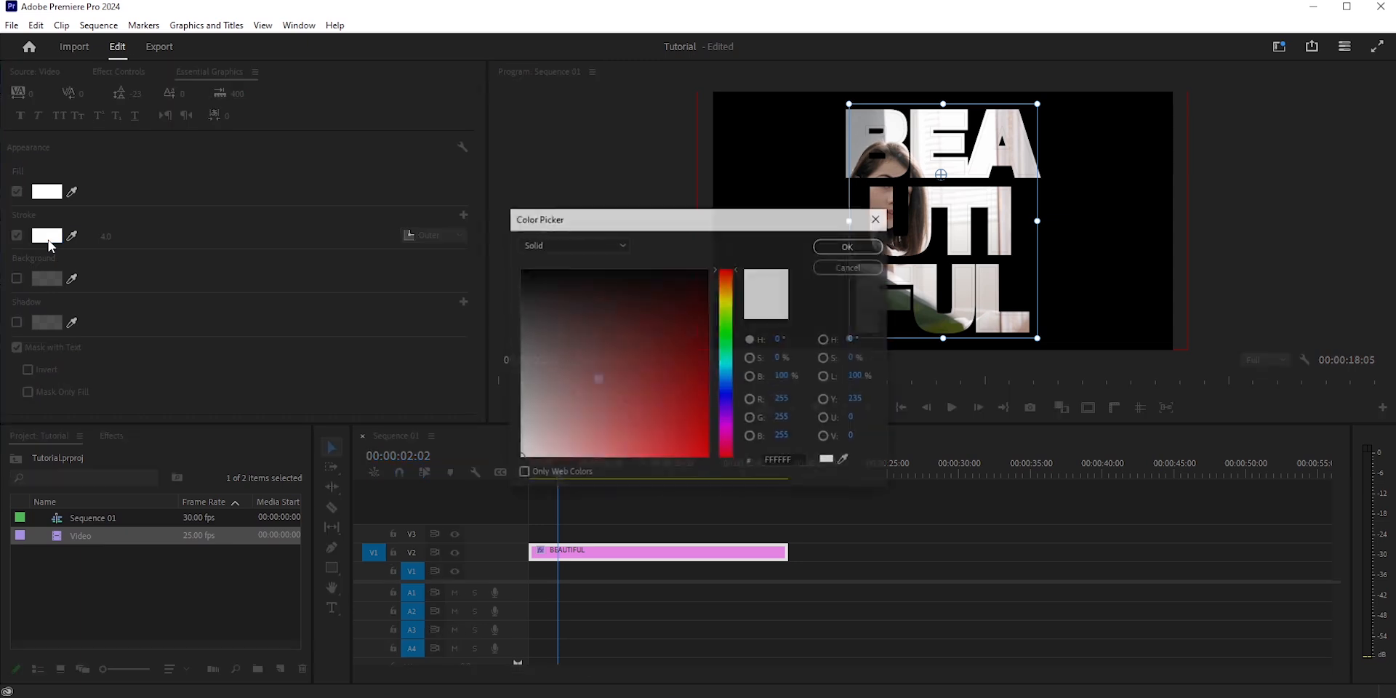
{"action": "left_click", "coordinate": [566, 247]}
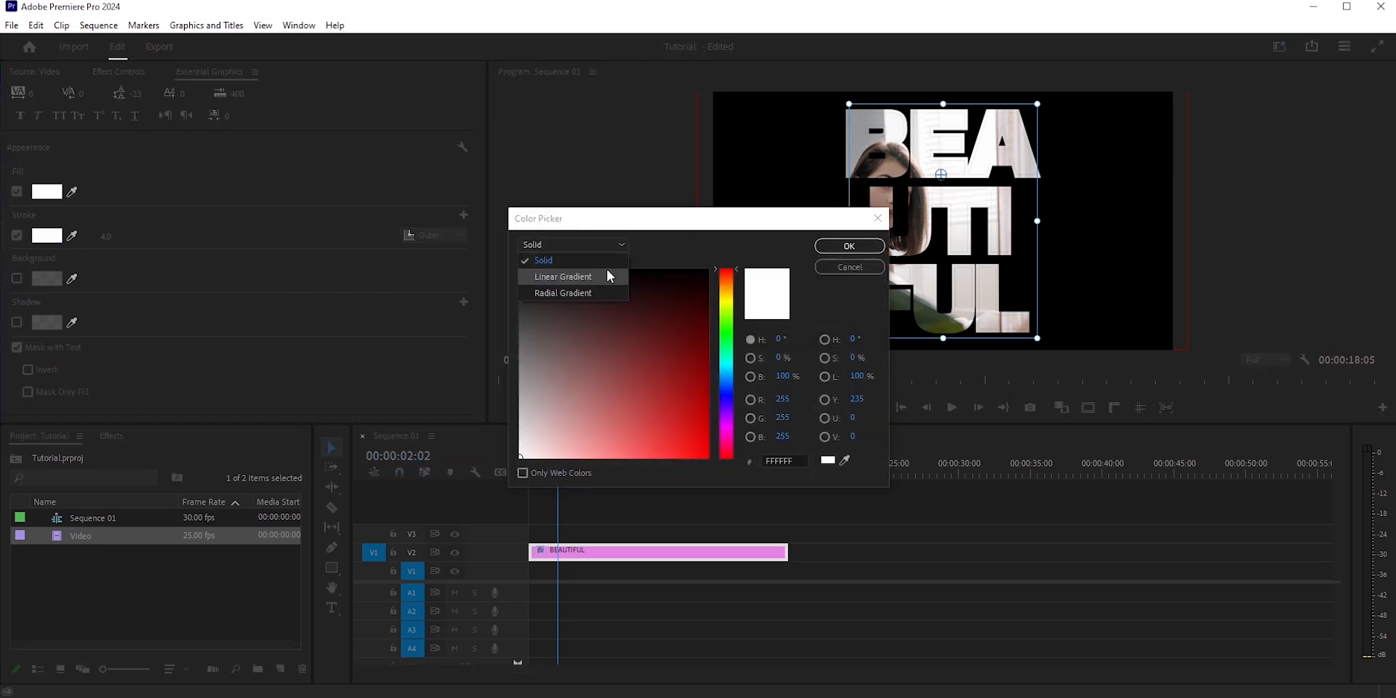
{"action": "left_click", "coordinate": [564, 277]}
{"action": "left_click", "coordinate": [523, 299]}
{"action": "left_click_drag", "start_coordinate": [591, 516], "coordinate": [602, 519]}
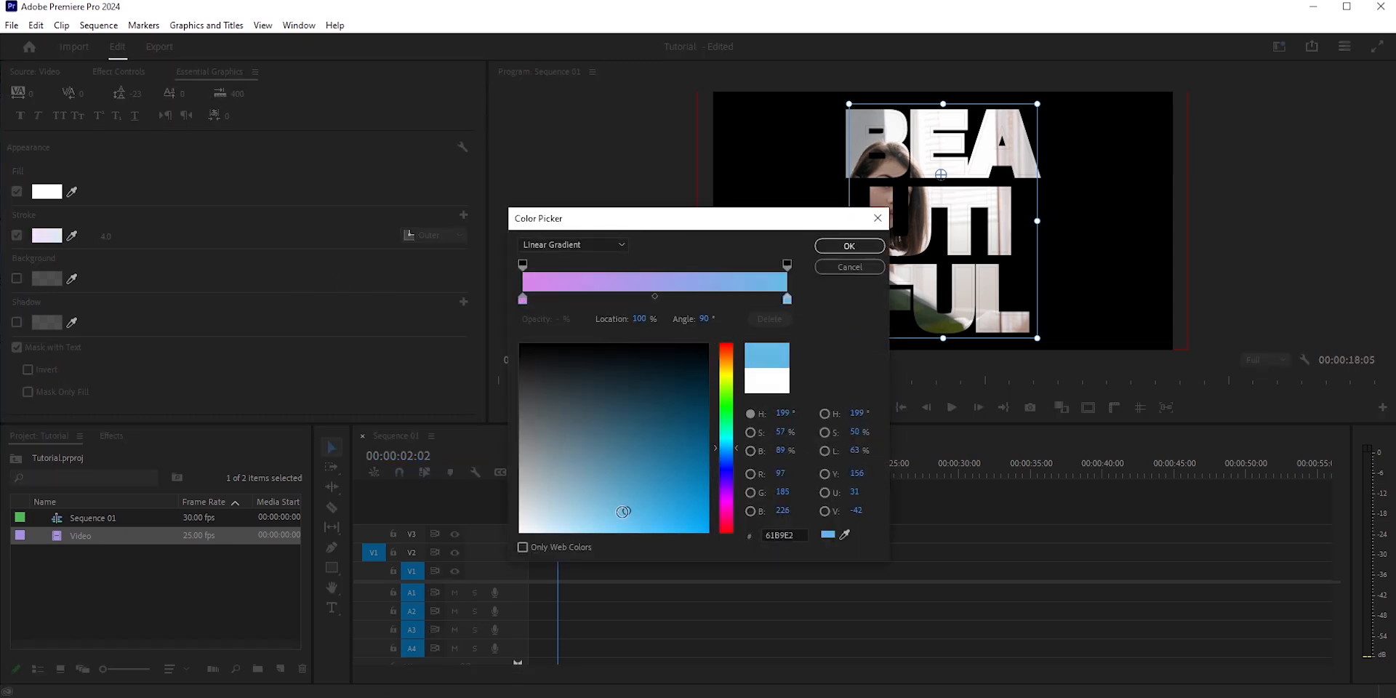
{"action": "left_click_drag", "start_coordinate": [626, 511], "coordinate": [618, 511]}
{"action": "left_click", "coordinate": [853, 251]}
- Enable Mask Only Fill on the BEAUTIFUL text and set its stroke back to solid white
{"action": "scroll", "coordinate": [476, 327], "scroll_direction": "down", "scroll_amount": 2}
{"action": "left_click", "coordinate": [28, 348]}
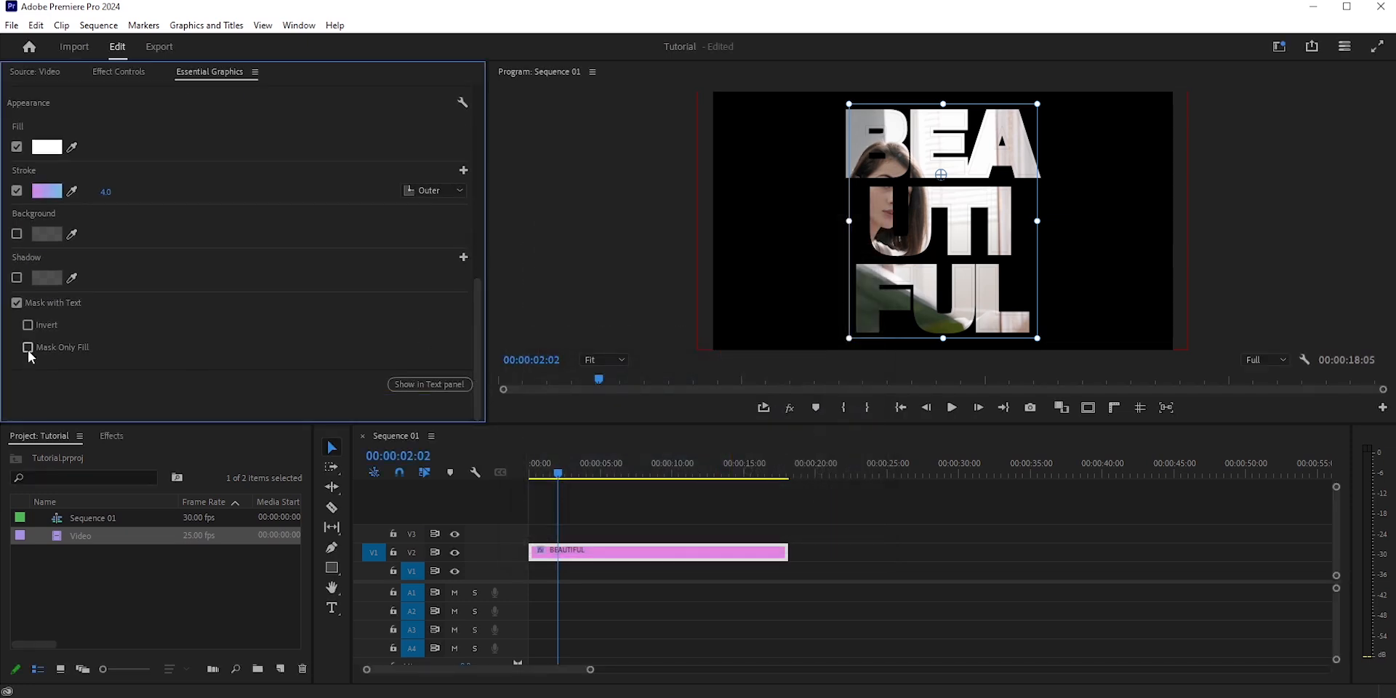
{"action": "left_click_drag", "start_coordinate": [478, 286], "coordinate": [478, 256]}
{"action": "left_click", "coordinate": [47, 270]}
{"action": "left_click", "coordinate": [554, 245]}
{"action": "left_click", "coordinate": [551, 261]}
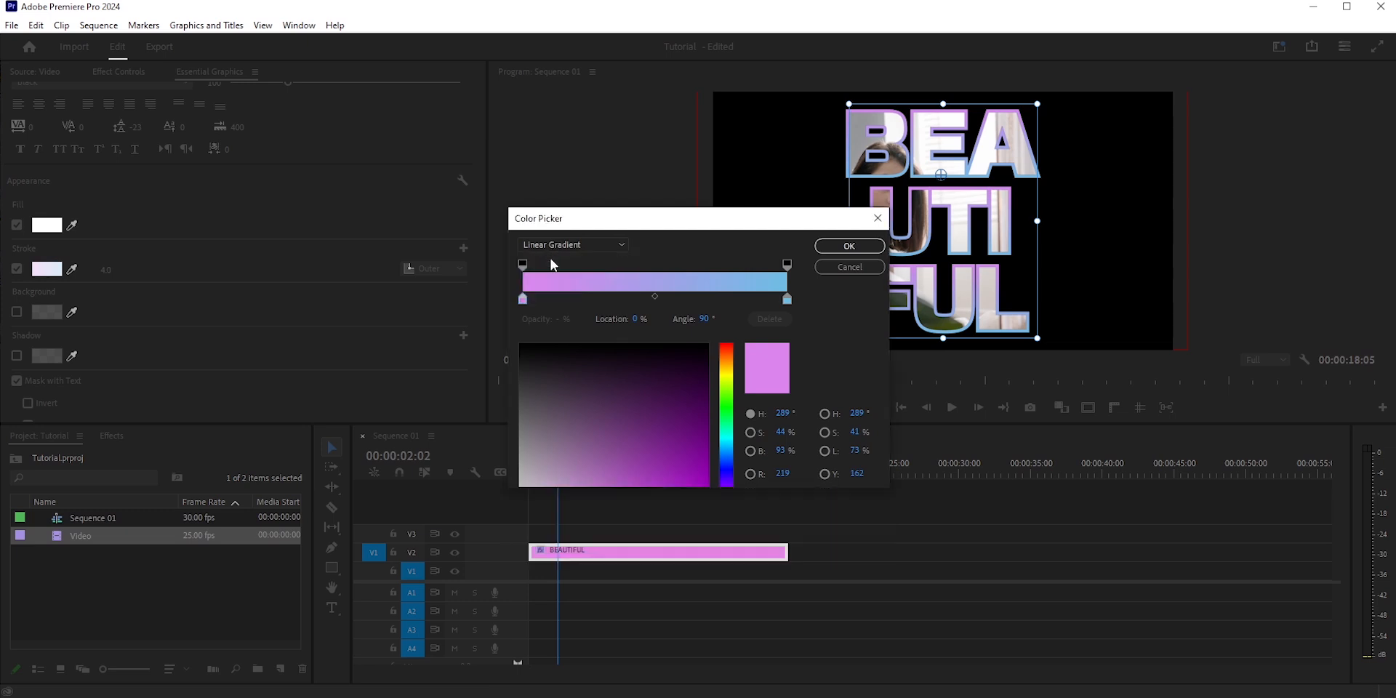
{"action": "left_click", "coordinate": [520, 268]}
{"action": "left_click", "coordinate": [848, 247]}
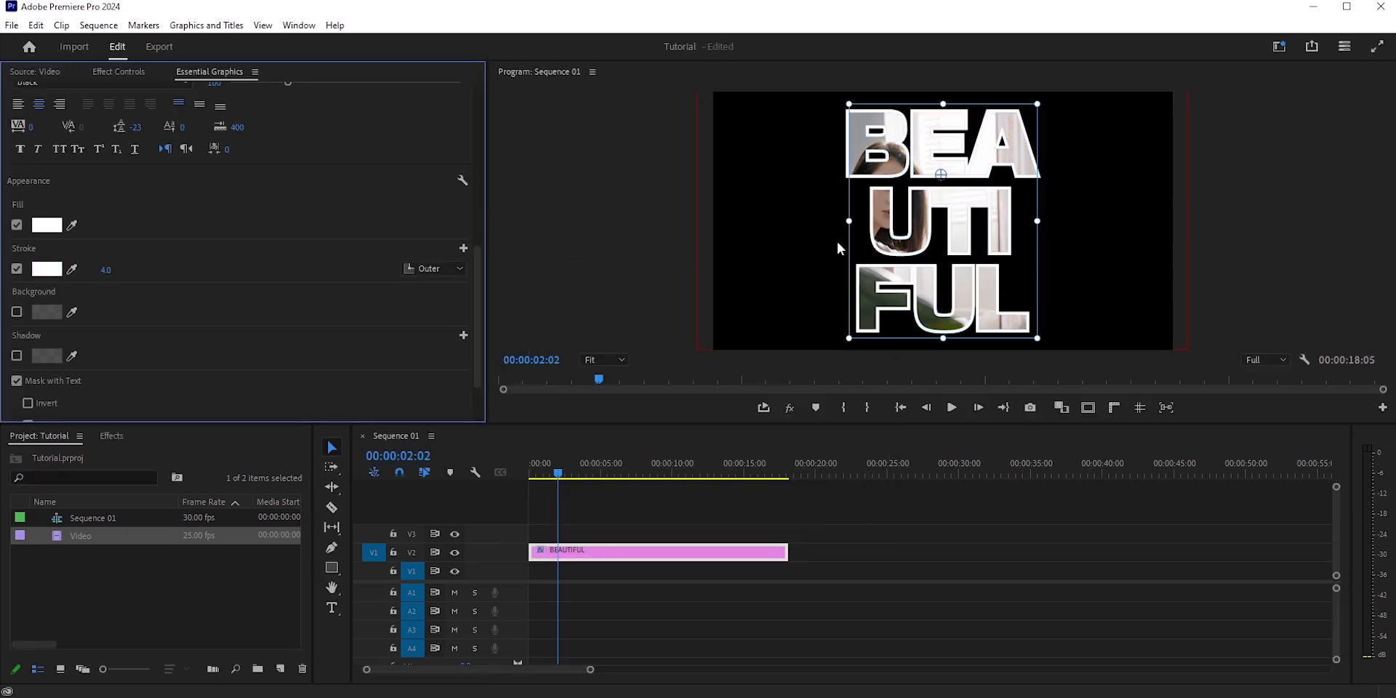
- Try the Center stroke alignment on the BEAUTIFUL text, inspecting the outline at 100% magnification
{"action": "left_click", "coordinate": [623, 361]}
{"action": "left_click", "coordinate": [605, 461]}
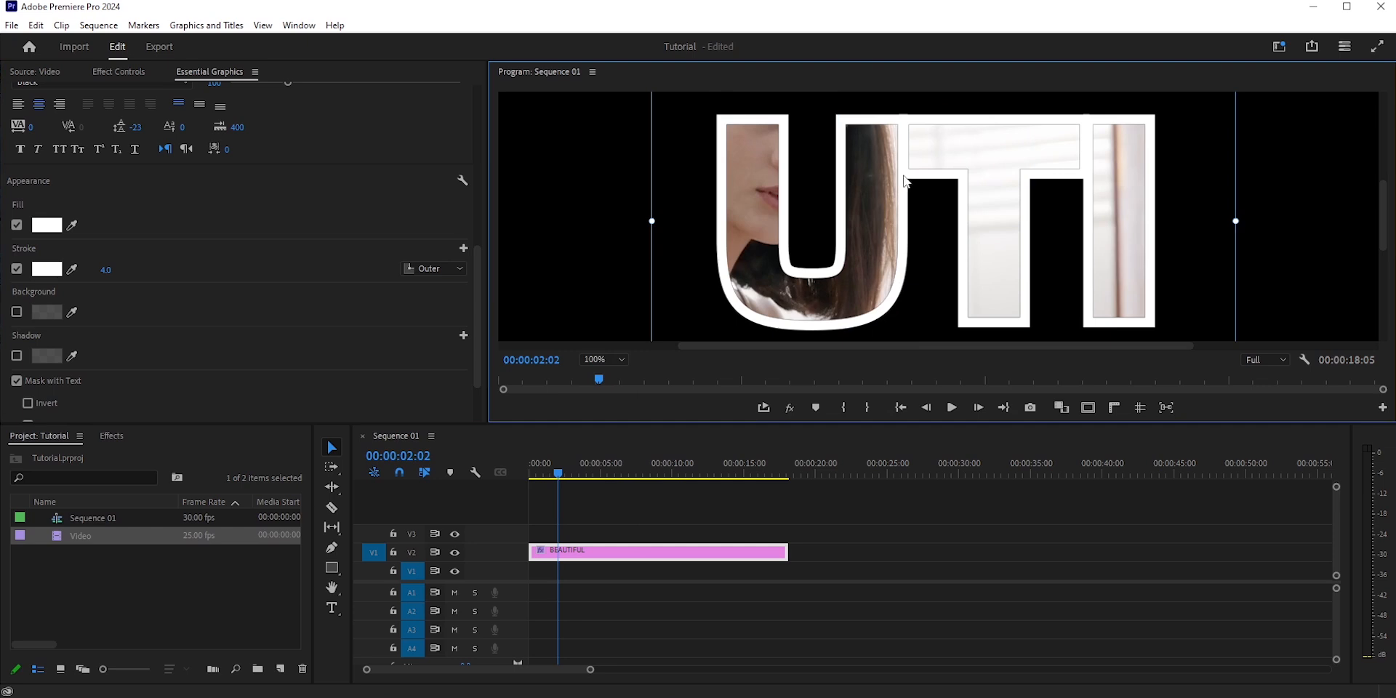
{"action": "left_click", "coordinate": [437, 268]}
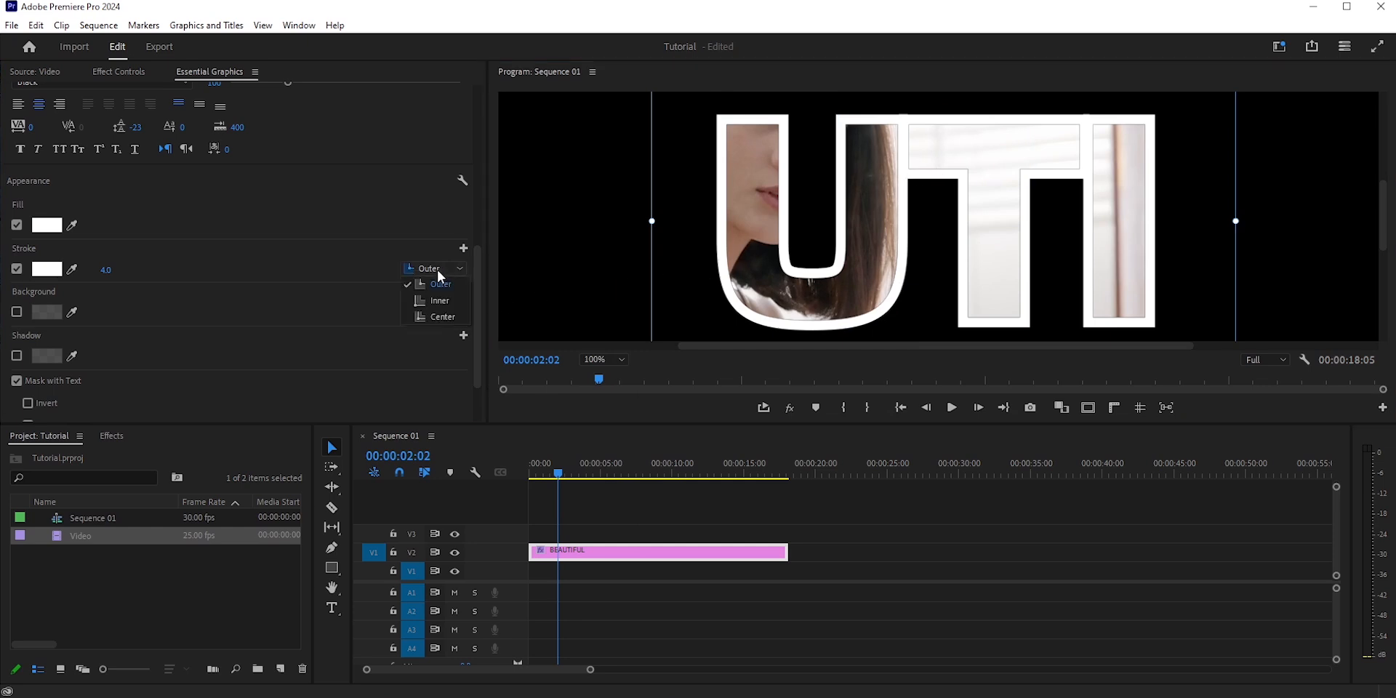
{"action": "left_click", "coordinate": [440, 317]}
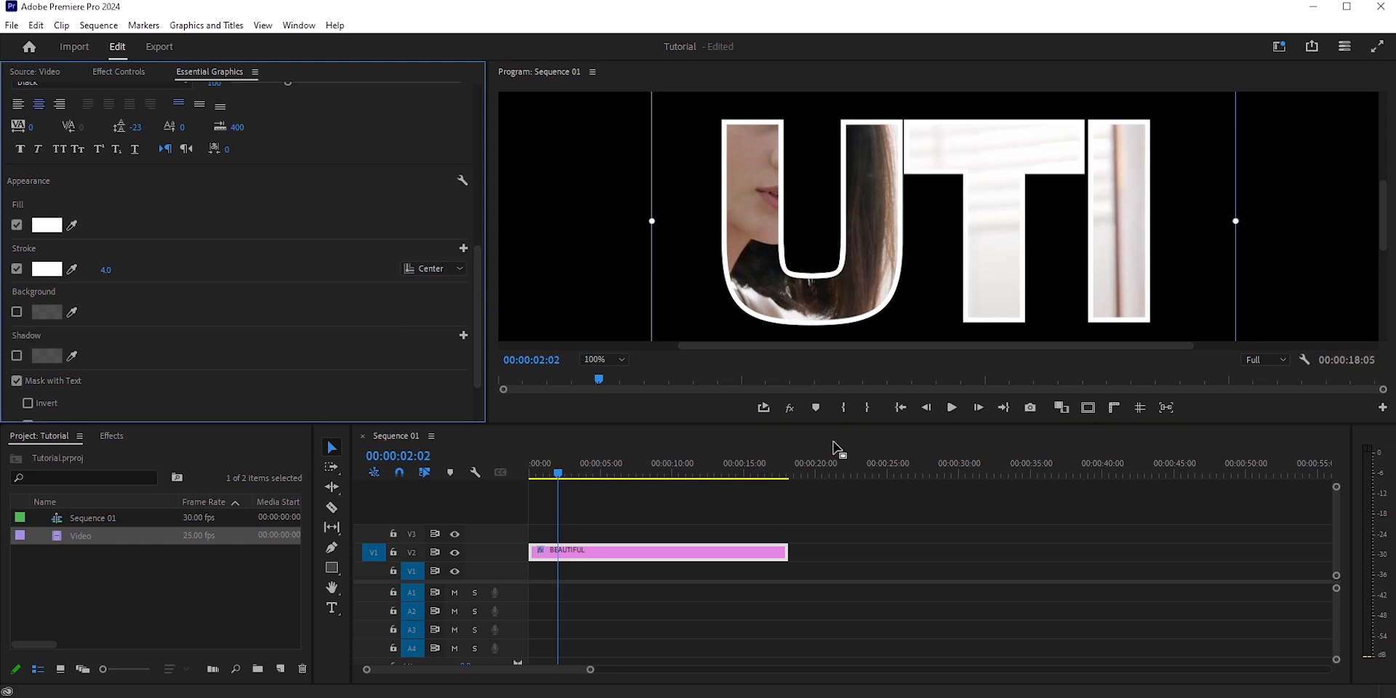
{"action": "left_click", "coordinate": [609, 360]}
{"action": "left_click", "coordinate": [612, 375]}
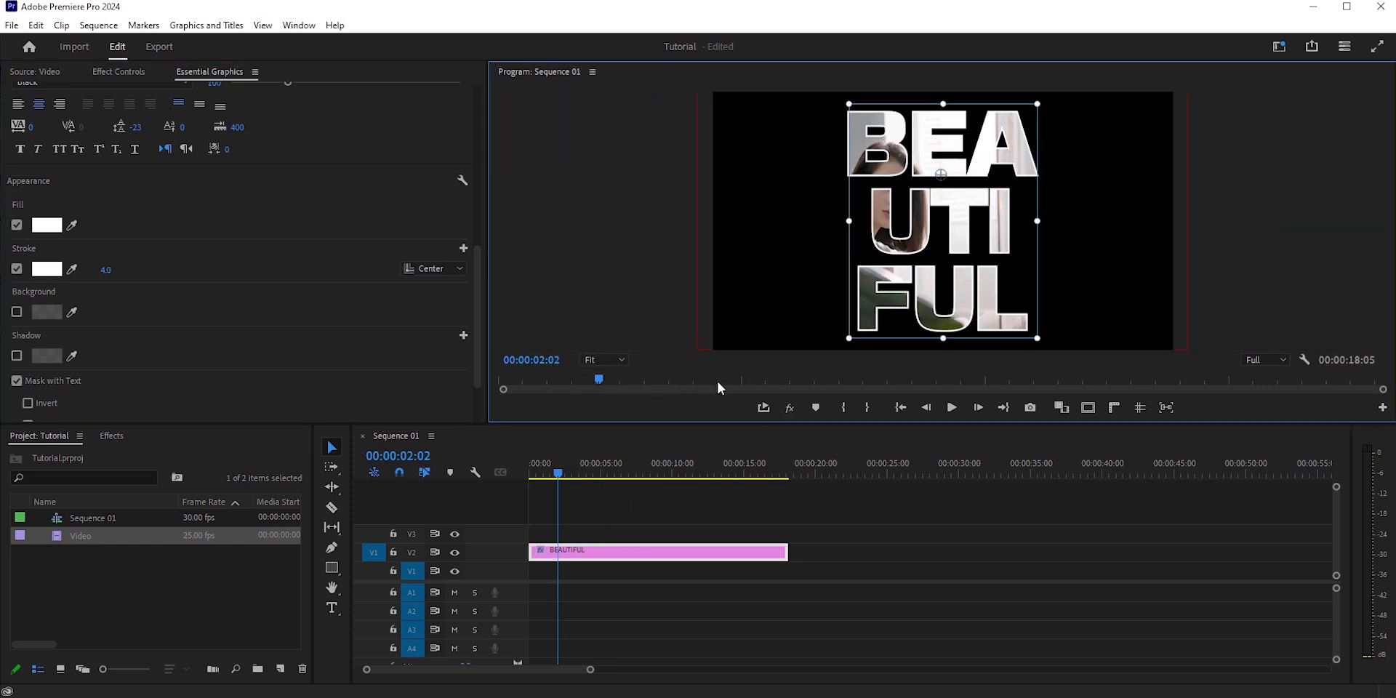
- Enlarge the Video layer inside the graphic to a scale of 193 and reposition it to 1040.6, 689.0
{"action": "double_click", "coordinate": [993, 218]}
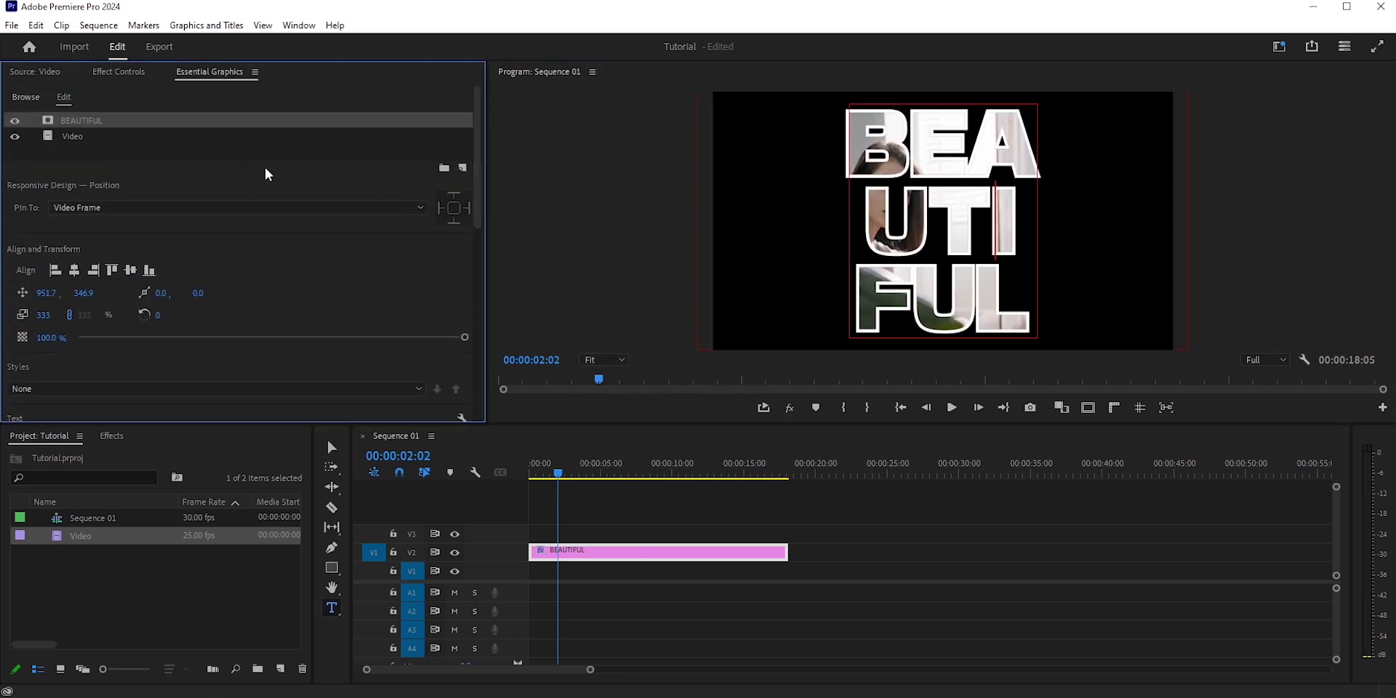
{"action": "left_click", "coordinate": [81, 136]}
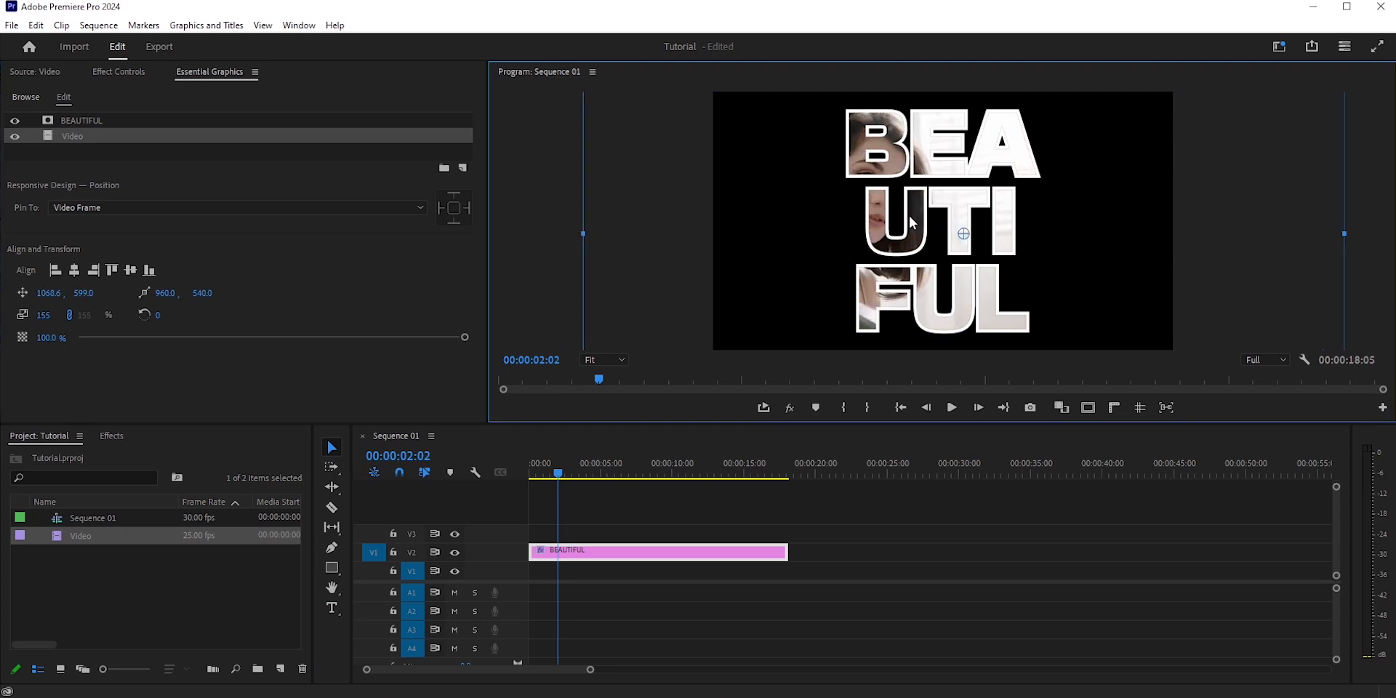
{"action": "left_click_drag", "start_coordinate": [631, 238], "coordinate": [538, 238]}
{"action": "left_click_drag", "start_coordinate": [908, 219], "coordinate": [933, 240]}
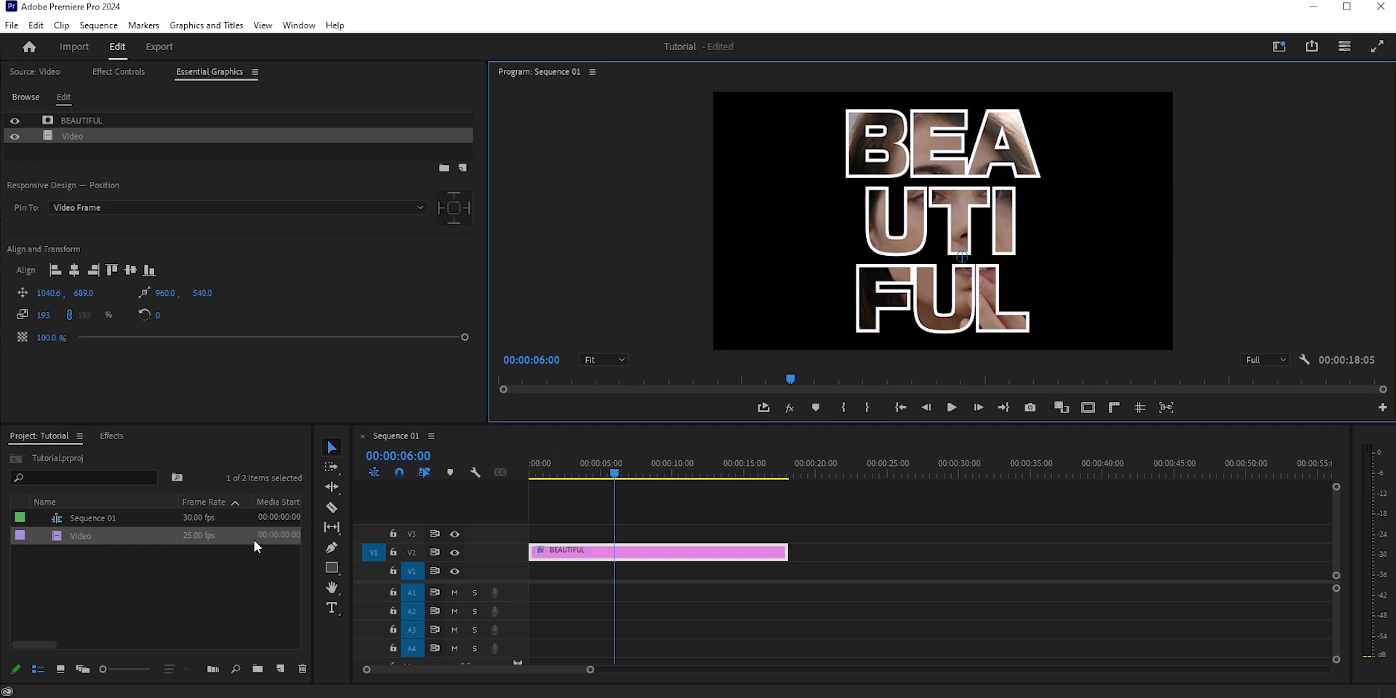
- Place the Video clip at the start of track V1 beneath the text graphic and apply Gaussian Blur to it
{"action": "left_click", "coordinate": [69, 538]}
{"action": "left_click_drag", "start_coordinate": [69, 538], "coordinate": [628, 560]}
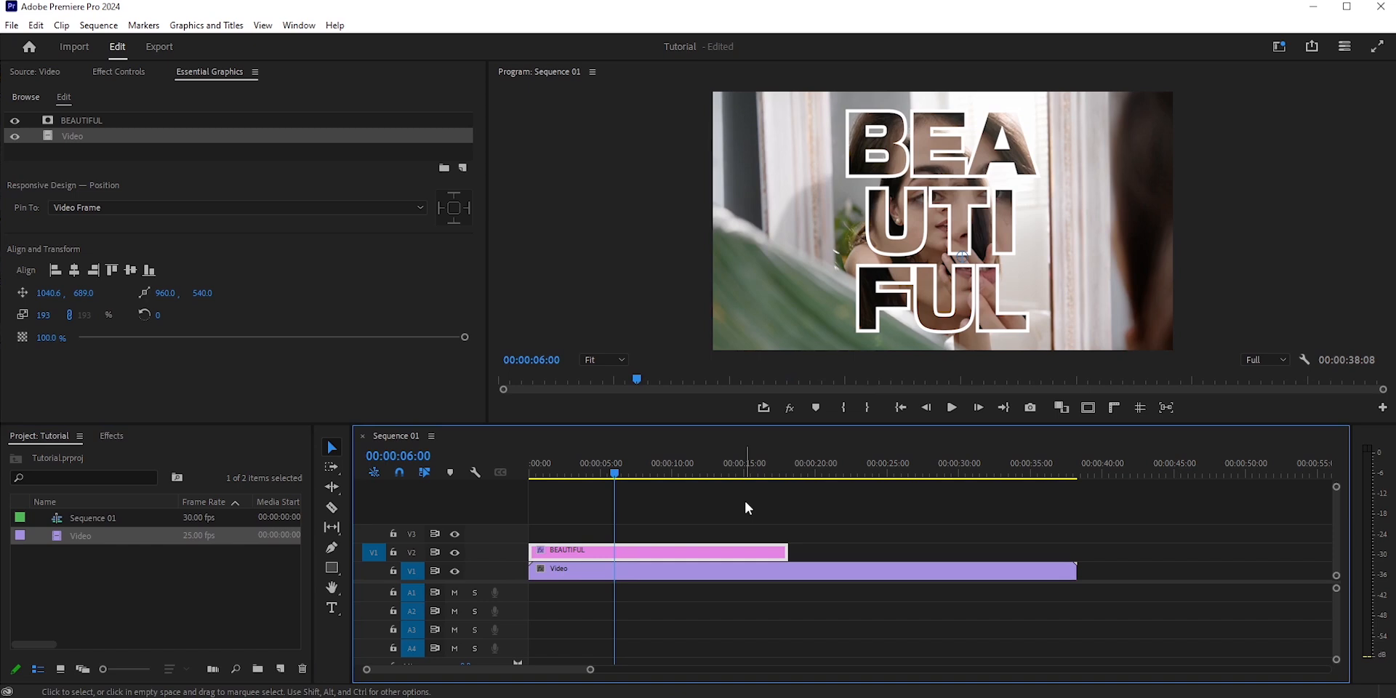
{"action": "left_click", "coordinate": [642, 573]}
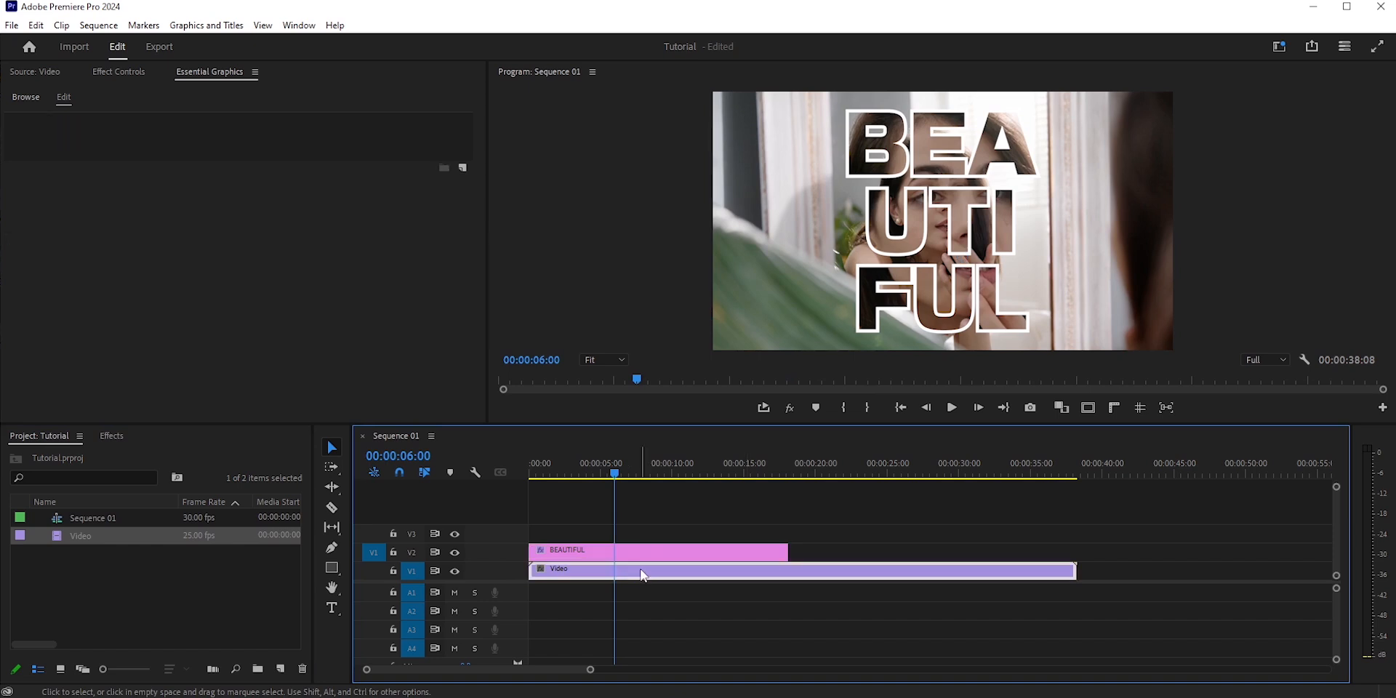
{"action": "left_click", "coordinate": [108, 436]}
{"action": "type", "text": "gauss"}
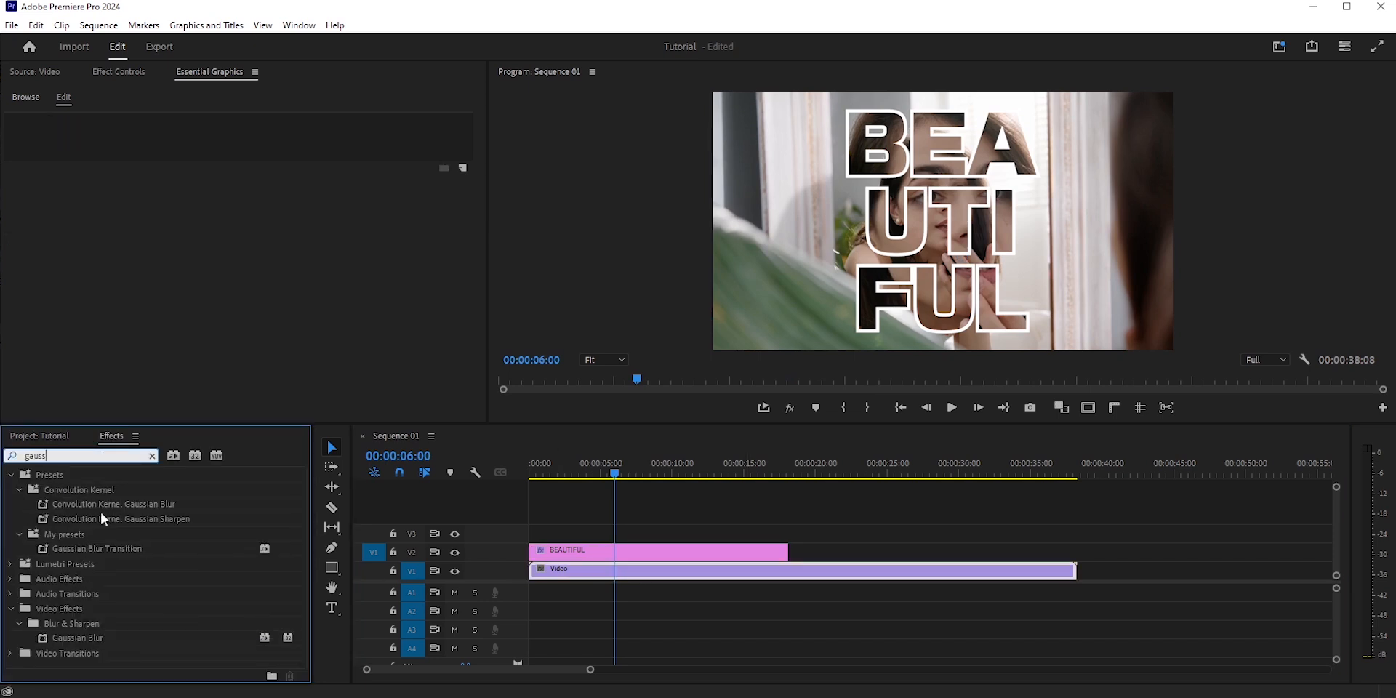
{"action": "left_click_drag", "start_coordinate": [79, 639], "coordinate": [564, 582]}
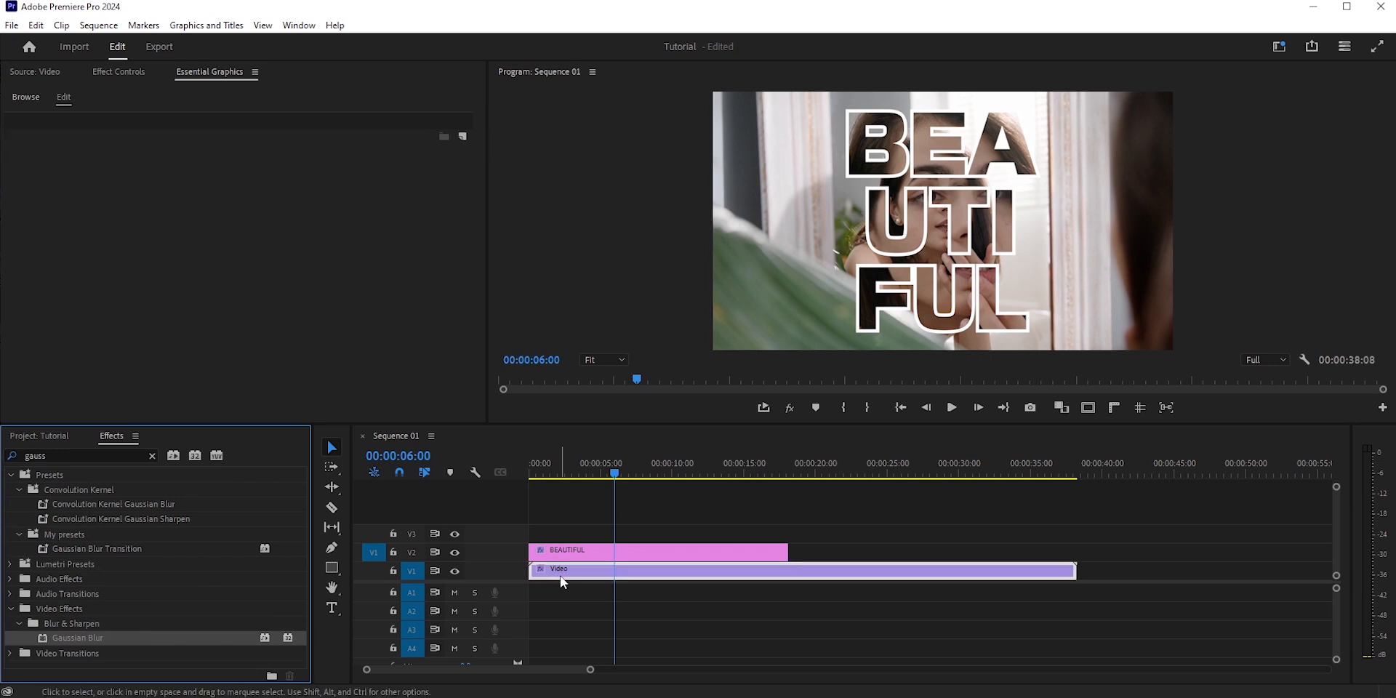
- Set the V1 Video clip's Gaussian Blur blurriness to 69 and its opacity to 50%
{"action": "left_click", "coordinate": [135, 74]}
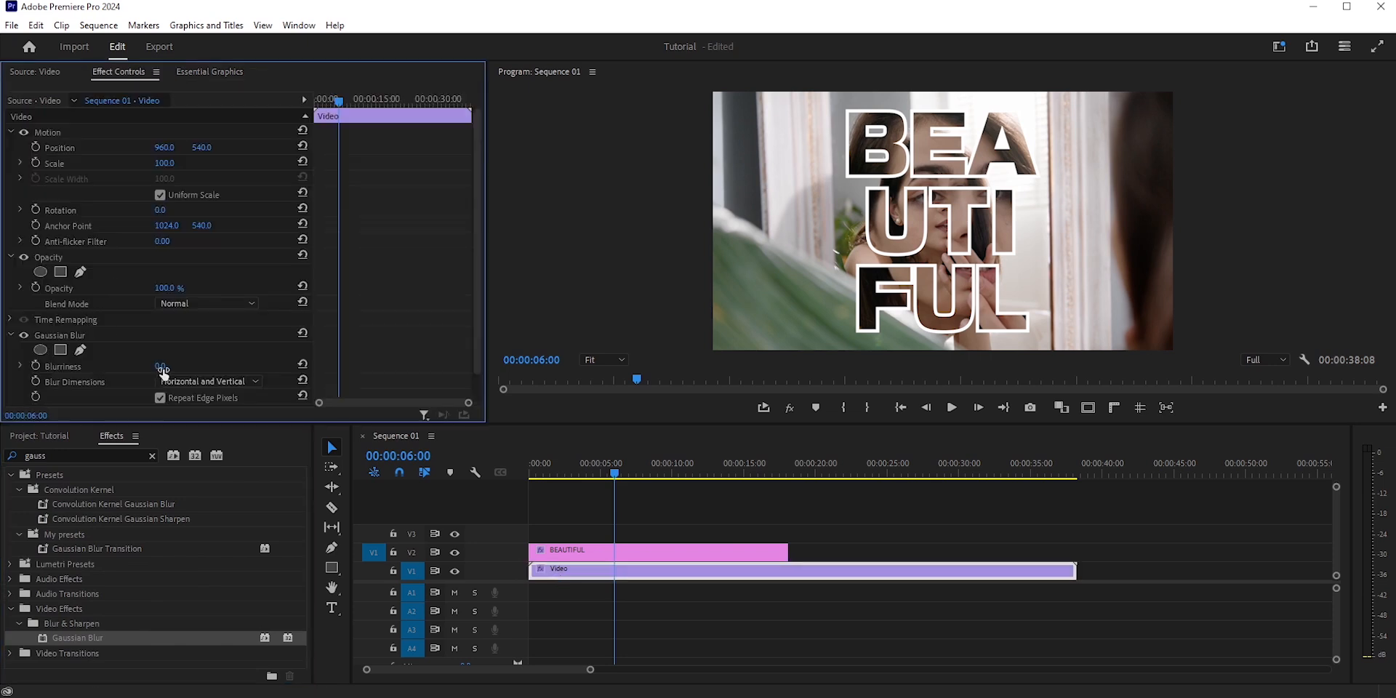
{"action": "left_click_drag", "start_coordinate": [164, 372], "coordinate": [173, 309]}
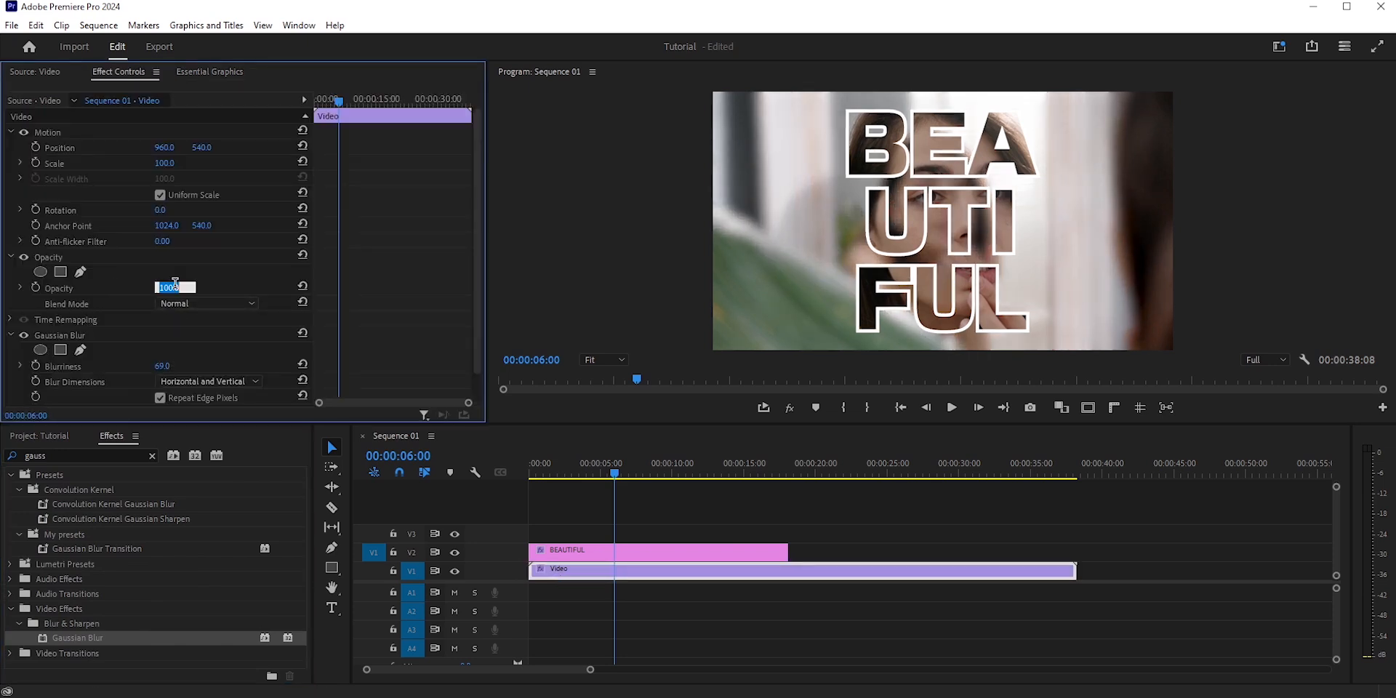
{"action": "type", "text": "50"}
{"action": "key", "text": "Return"}
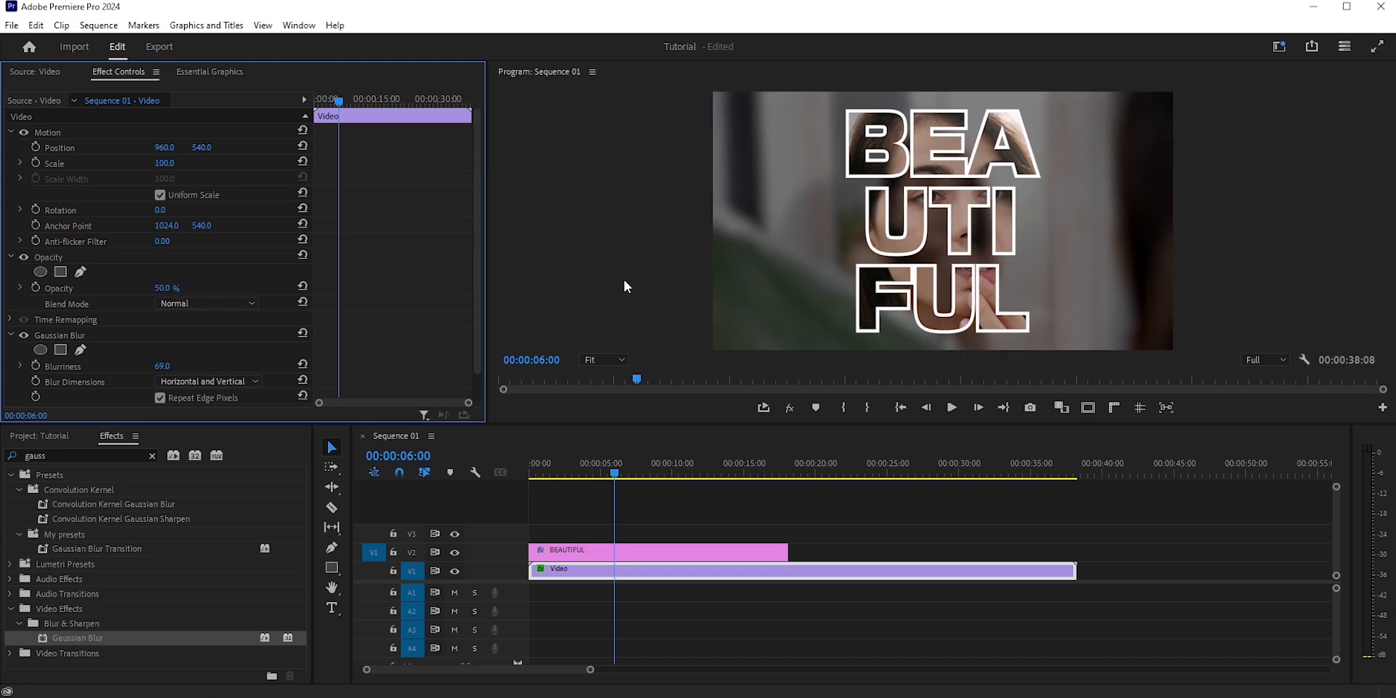
{"action": "mouse_move", "coordinate": [619, 475]}
{"action": "left_mouse_down"}
{"action": "mouse_move", "coordinate": [577, 478]}
{"action": "mouse_move", "coordinate": [642, 477]}
{"action": "mouse_move", "coordinate": [598, 477]}
{"action": "left_mouse_up"}
- Duplicate the BEAUTIFUL graphic onto track V3 and delete the Video layer from the graphic on track V2
{"action": "left_click_drag", "start_coordinate": [548, 551], "coordinate": [552, 539]}
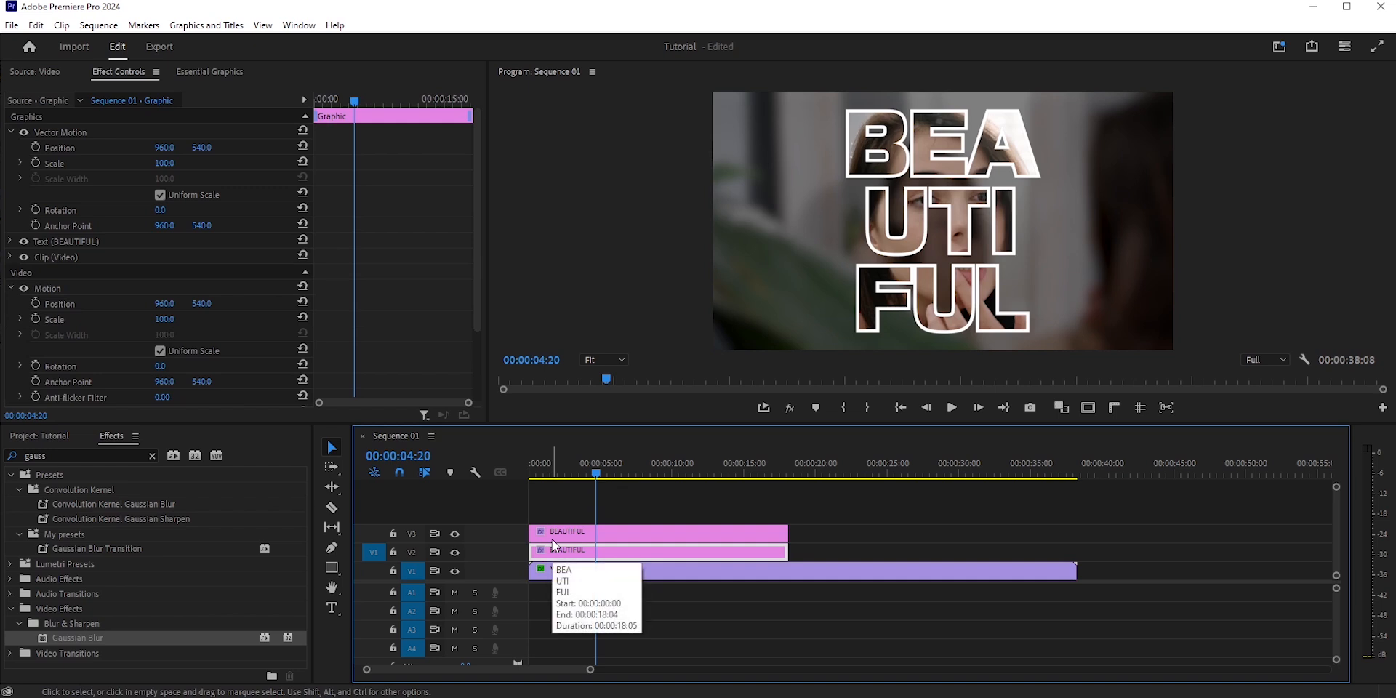
{"action": "left_click", "coordinate": [214, 74]}
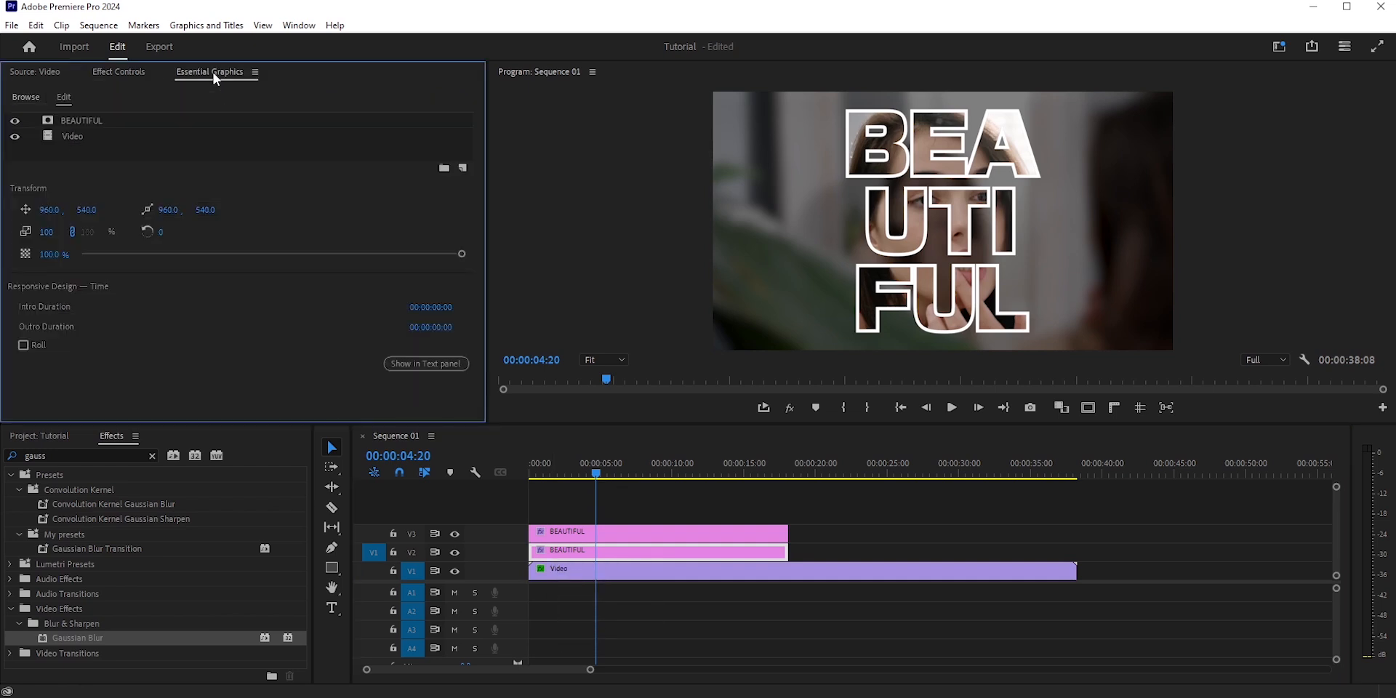
{"action": "left_click", "coordinate": [75, 138]}
{"action": "key", "text": "Delete"}
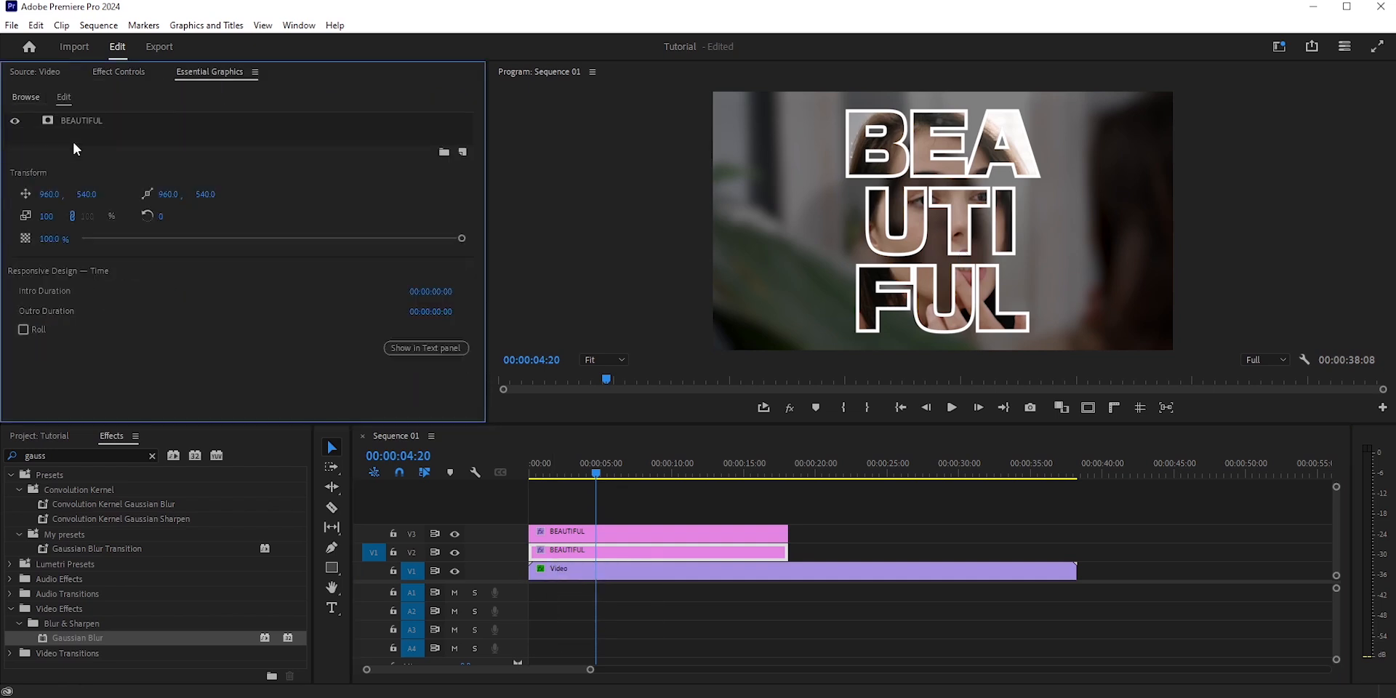
- Hide track V3 and switch off Mask with Text for the BEAUTIFUL layer of the V2 graphic
{"action": "left_click", "coordinate": [456, 536]}
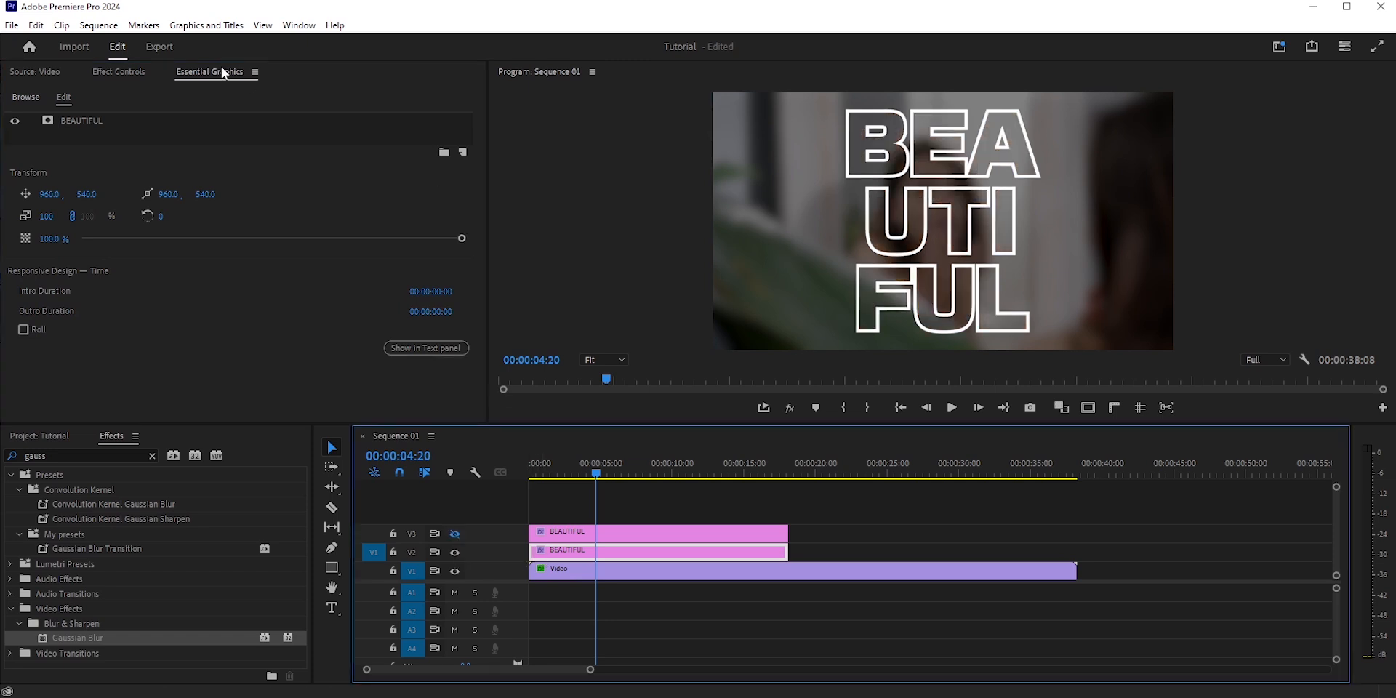
{"action": "left_click", "coordinate": [98, 121]}
{"action": "left_click_drag", "start_coordinate": [475, 185], "coordinate": [477, 353]}
{"action": "left_click", "coordinate": [17, 349]}
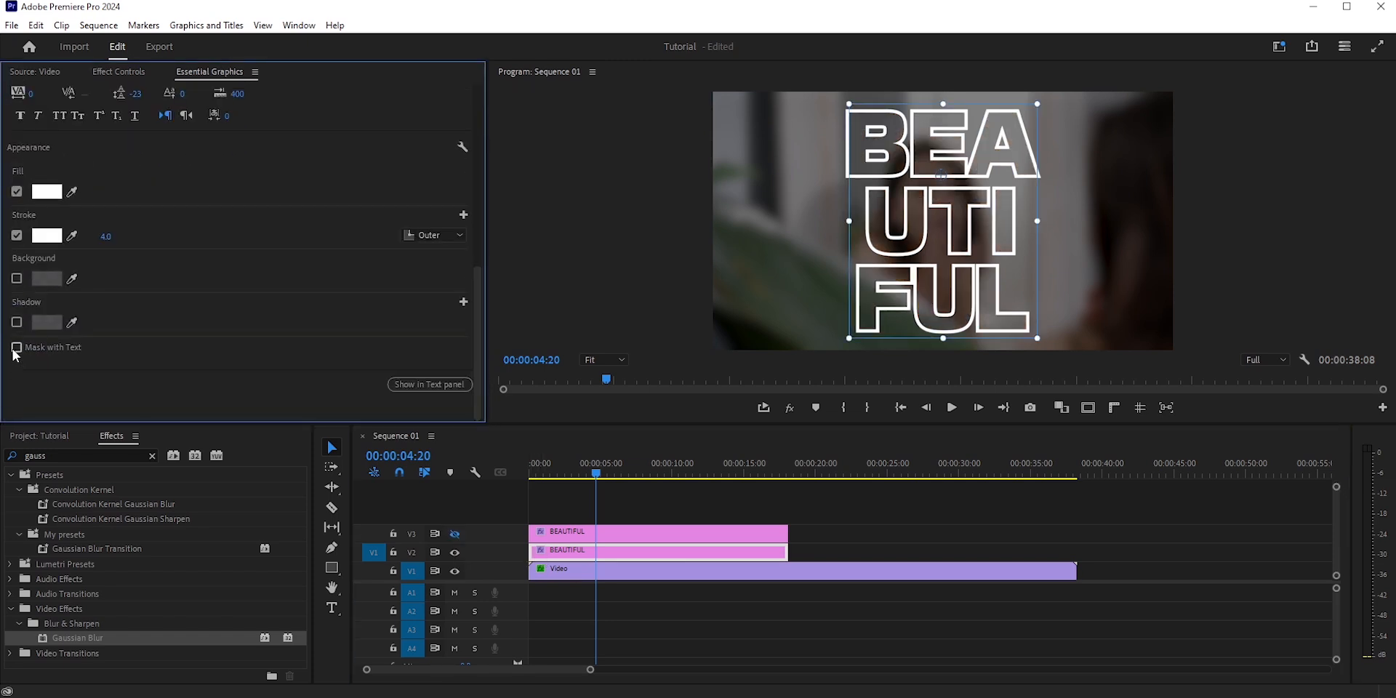
- Apply Gaussian Blur with a blurriness of 104 to the V2 graphic and show track V3 again
{"action": "left_click", "coordinate": [83, 640]}
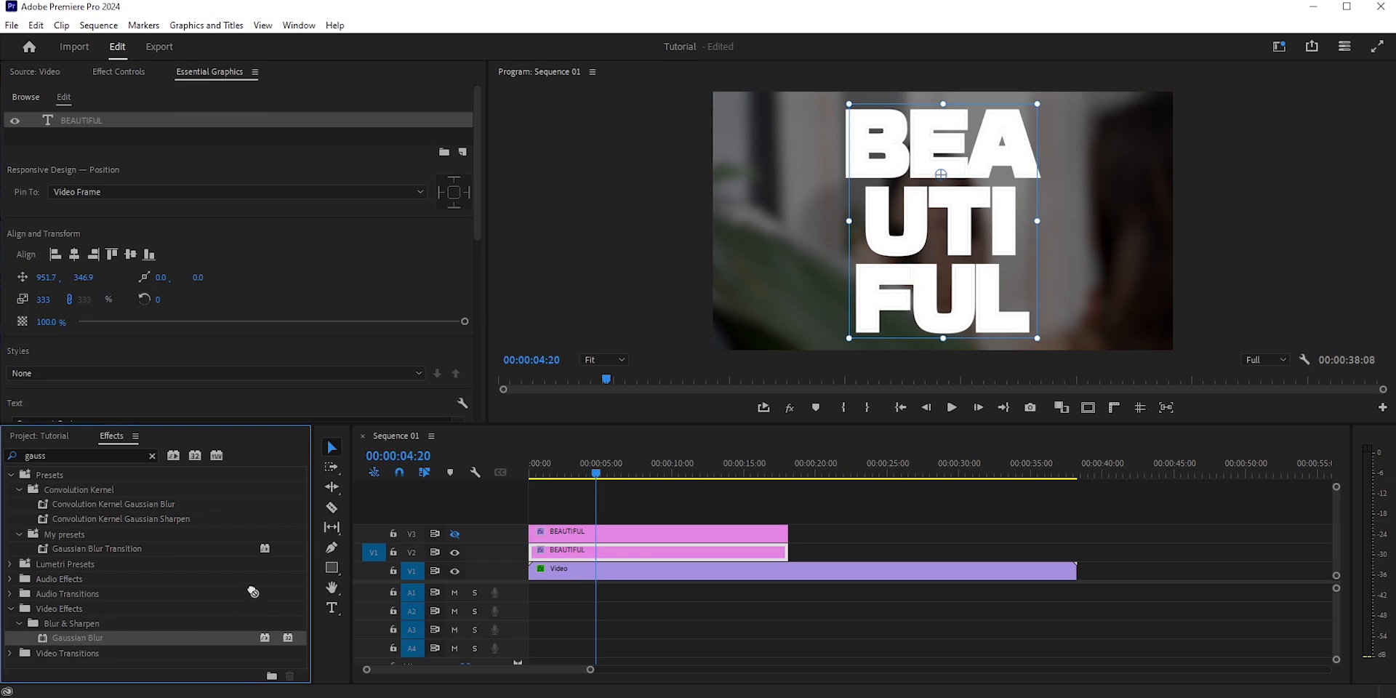
{"action": "left_click_drag", "start_coordinate": [253, 592], "coordinate": [560, 556]}
{"action": "left_click", "coordinate": [108, 74]}
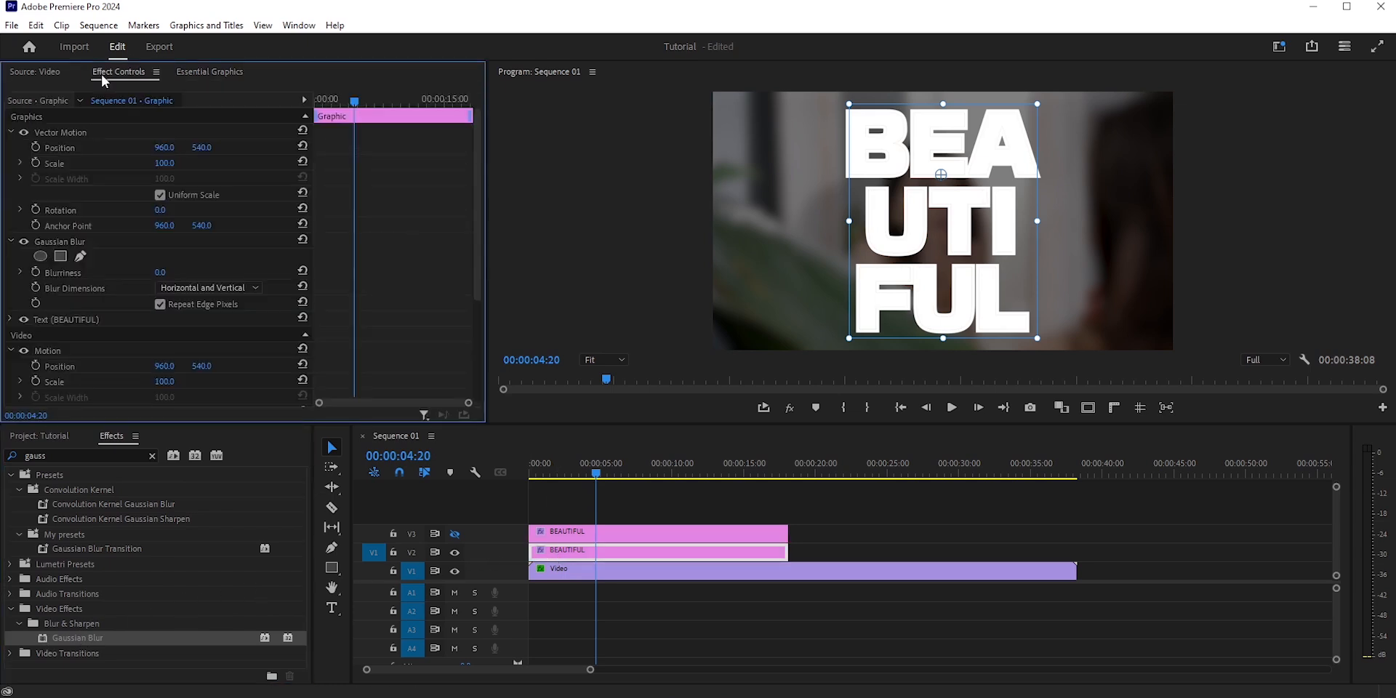
{"action": "left_click_drag", "start_coordinate": [160, 273], "coordinate": [195, 273]}
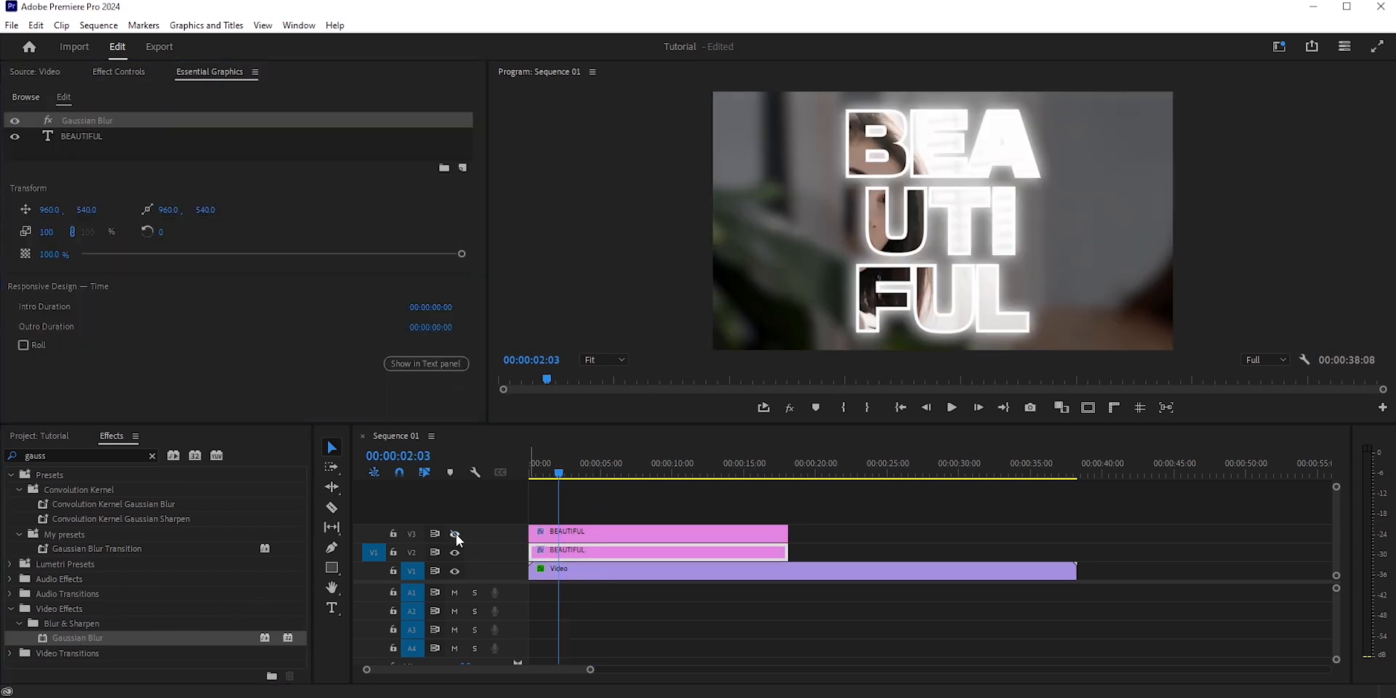
{"action": "left_click", "coordinate": [456, 534]}
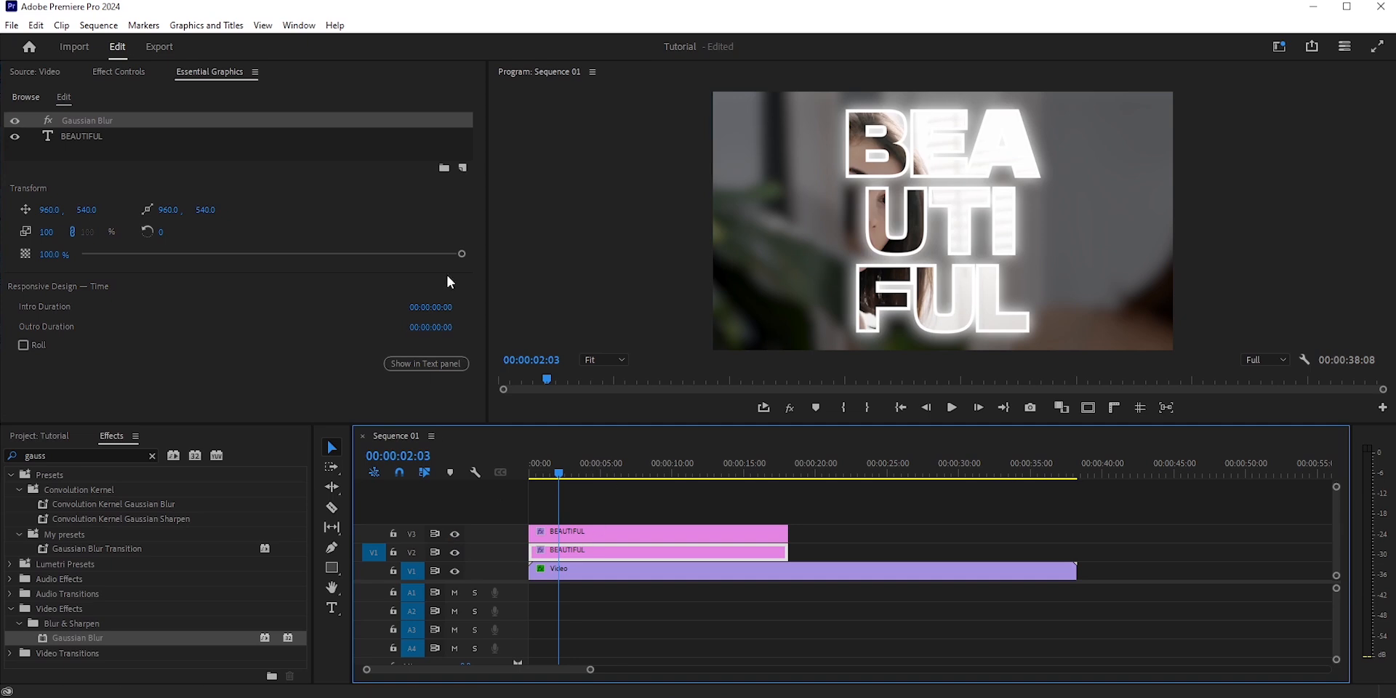
- Lower the V2 graphic's Gaussian Blur blurriness to 40 and preview the glow further along the sequence
{"action": "left_click", "coordinate": [137, 71]}
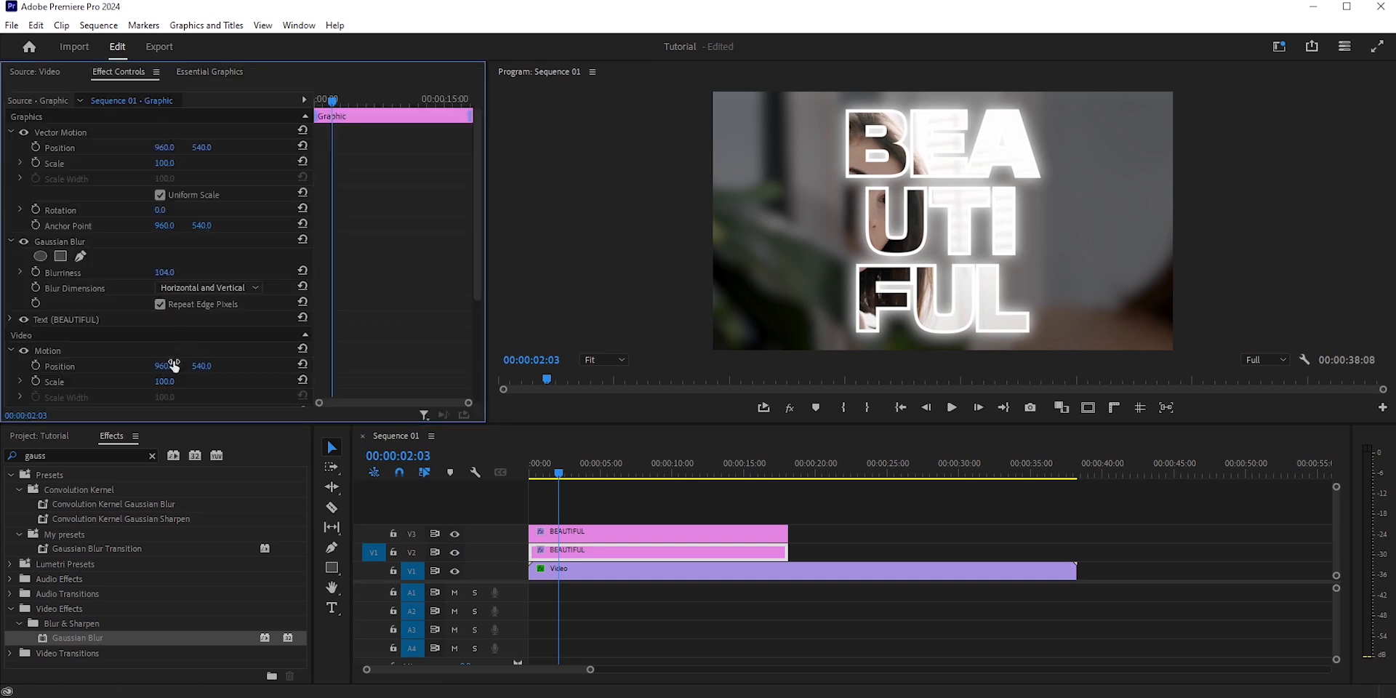
{"action": "left_click_drag", "start_coordinate": [164, 272], "coordinate": [121, 272]}
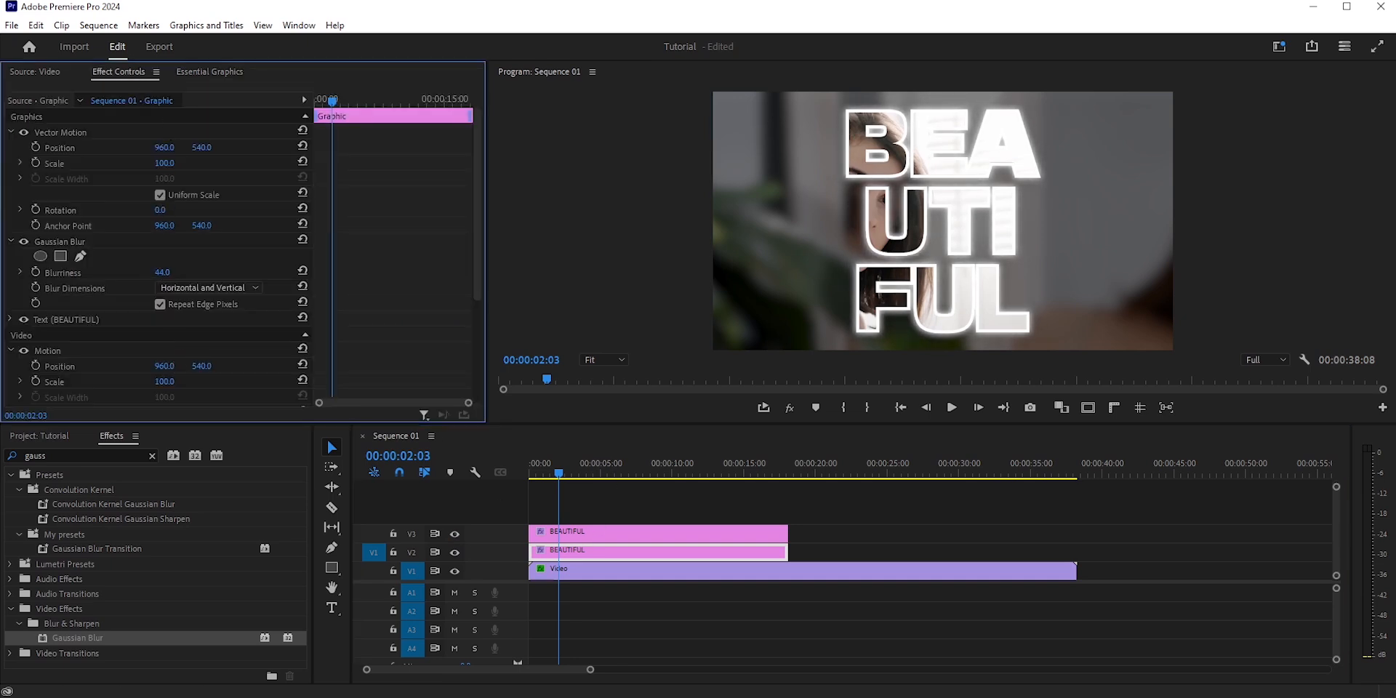
{"action": "left_click_drag", "start_coordinate": [560, 476], "coordinate": [713, 482]}
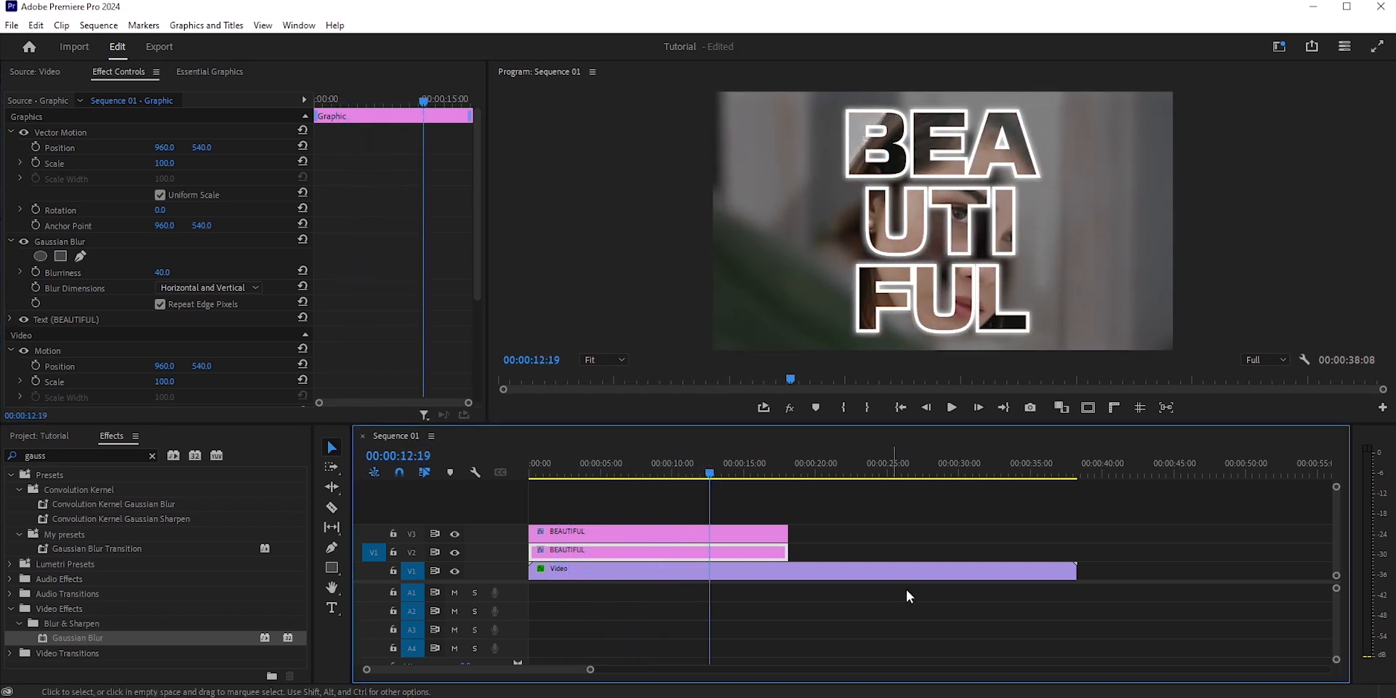
- Cut the V1 Video clip at the end of the text graphics, delete the excess part and preview the sequence
{"action": "key", "text": "c"}
{"action": "left_click", "coordinate": [798, 570]}
{"action": "key", "text": "v"}
{"action": "left_click", "coordinate": [821, 569]}
{"action": "key", "text": "Delete"}
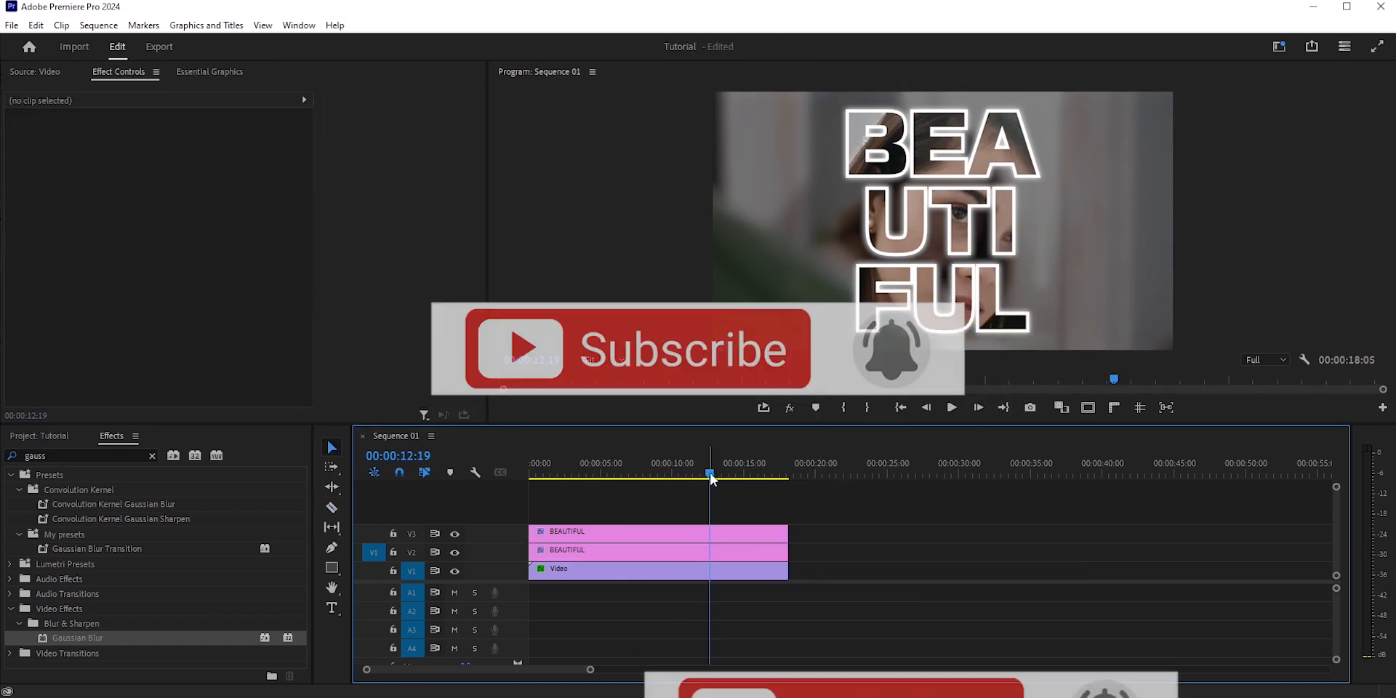
{"action": "left_click", "coordinate": [690, 476]}
{"action": "left_click_drag", "start_coordinate": [690, 476], "coordinate": [642, 476]}
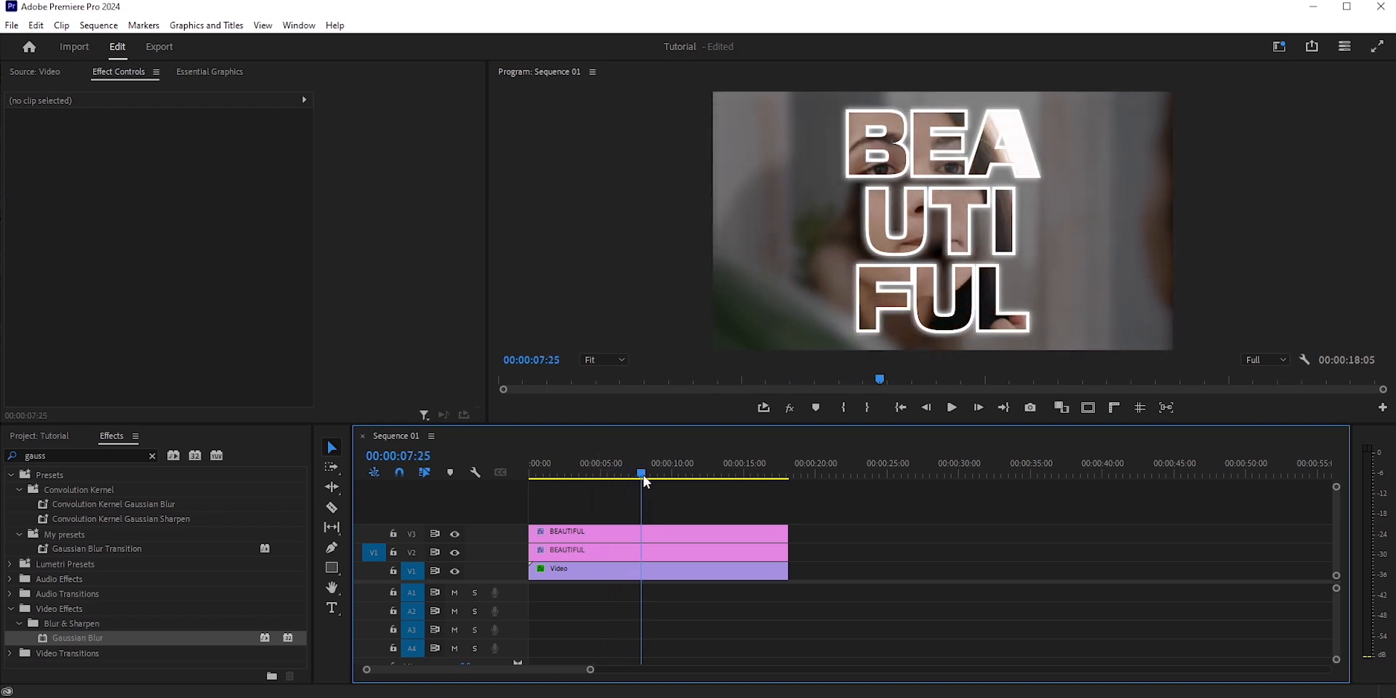